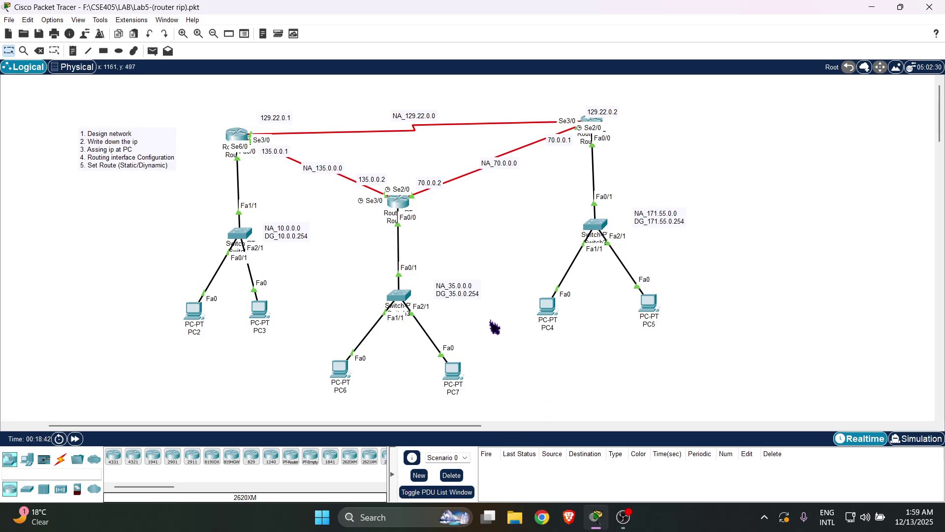
left_click_drag(188, 82, 751, 420)
double_click(101, 144)
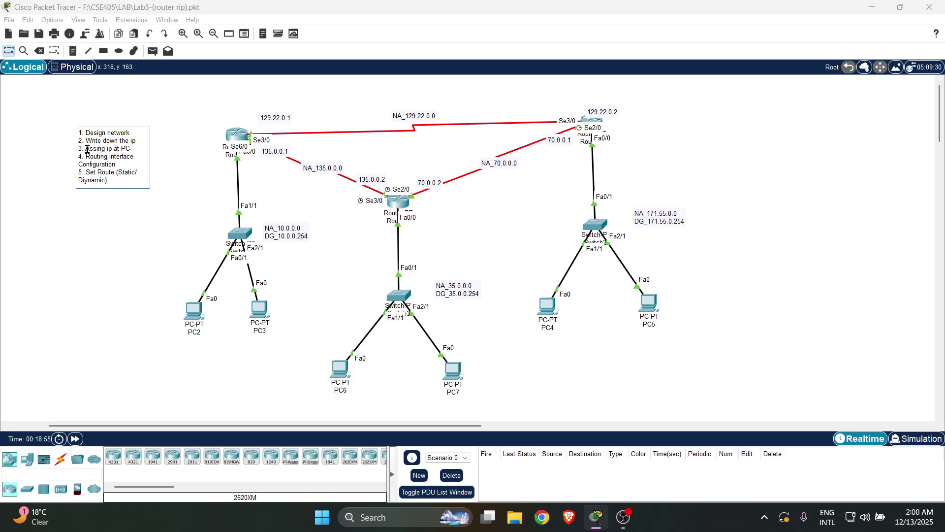
left_click_drag(88, 149, 129, 148)
left_click_drag(169, 279, 764, 380)
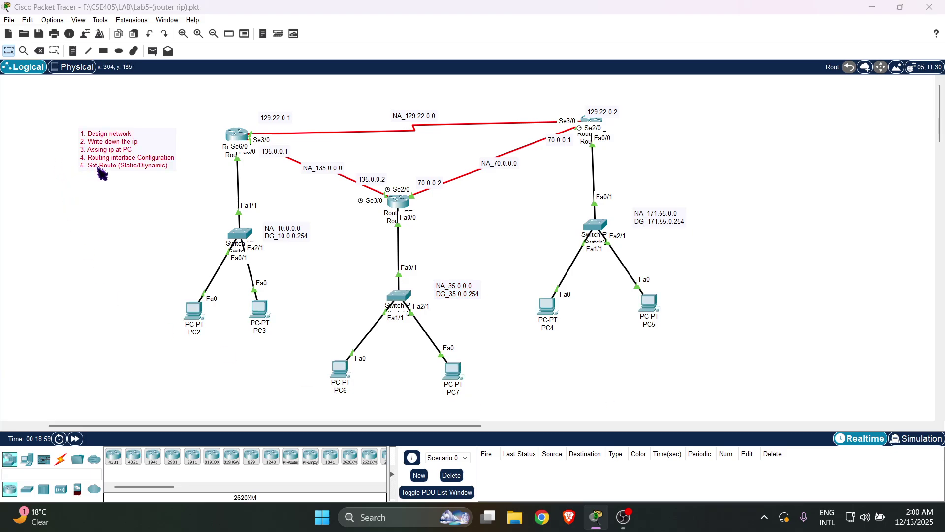
double_click(81, 177)
left_click_drag(90, 156, 147, 164)
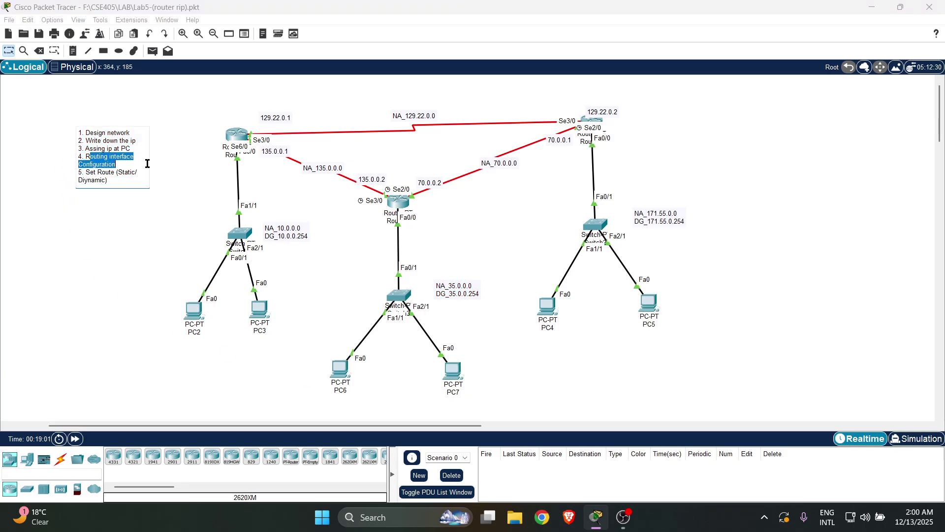
left_click(176, 218)
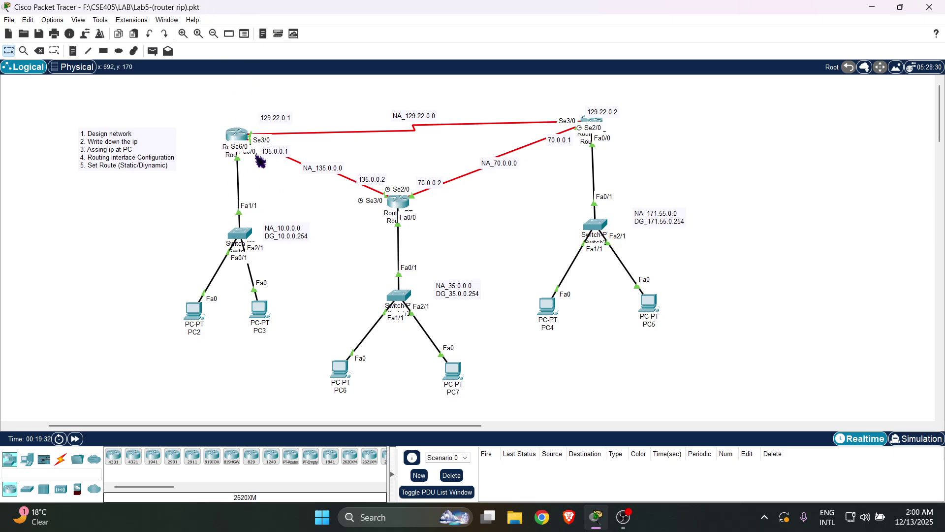
Open the command line of Router2, the router at 129.22.0.1, and enter privileged EXEC mode with en
left_click(235, 136)
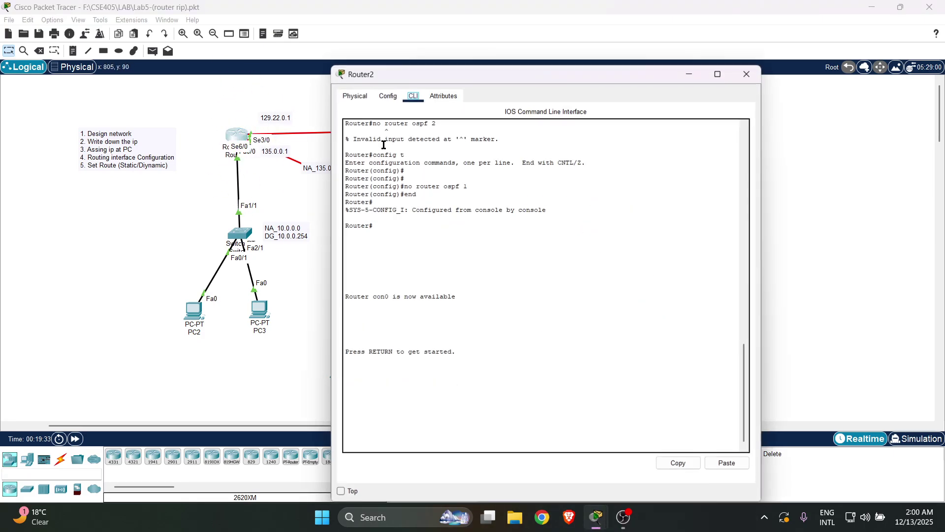
left_click(523, 380)
key("Return")
key("Return")
key("Return")
key("Return")
key("Return")
key("Return")
key("Return")
key("Return")
key("Return")
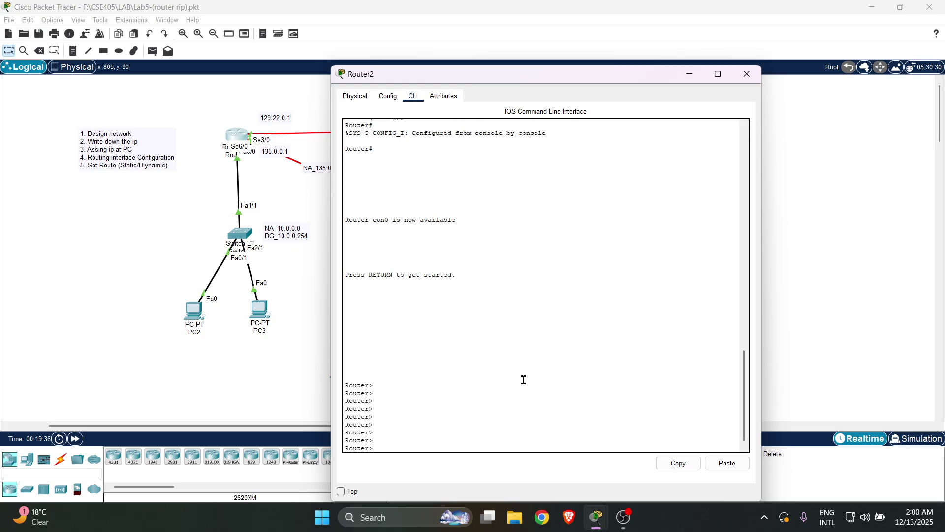
type("en")
key("Return")
key("Return")
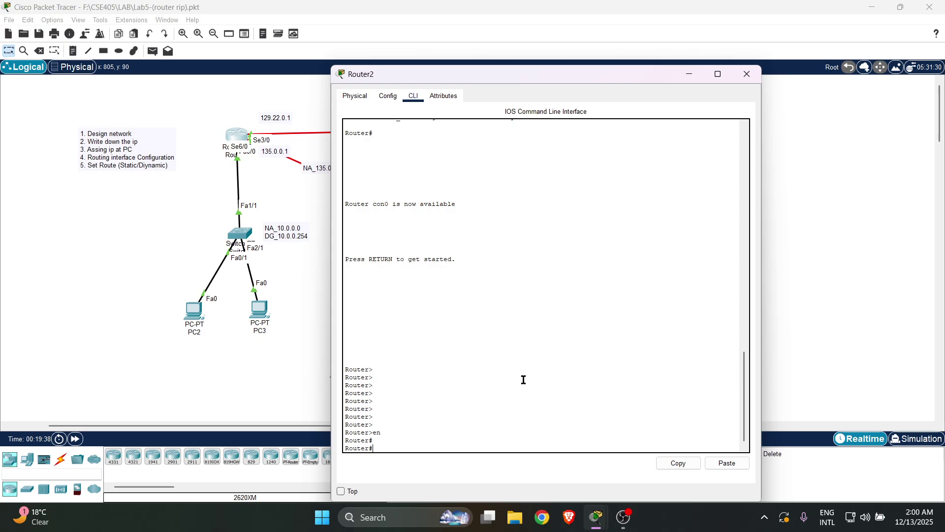
Enter global configuration mode on Router2 with config t
type("confi")
type("g r")
type("t")
key("BackSpace")
key("BackSpace")
type("t")
key("Return")
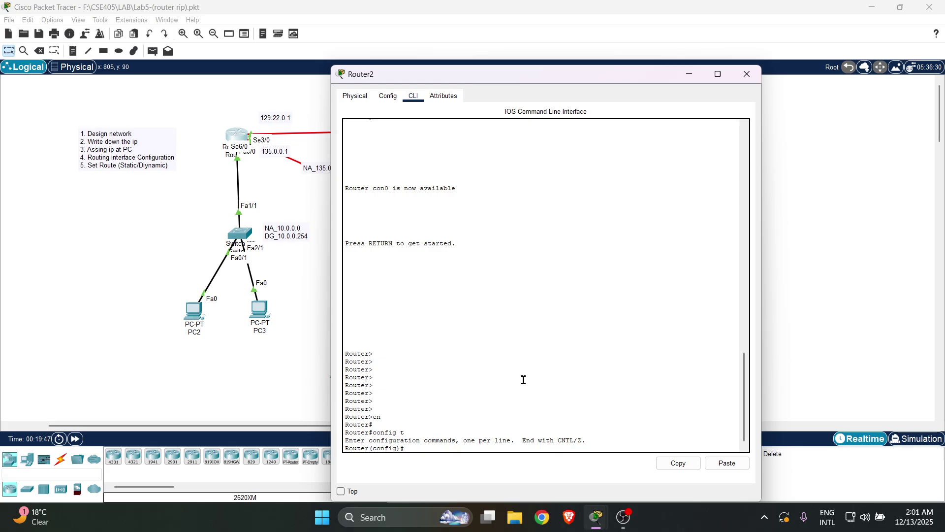
Start EIGRP routing on Router2 with autonomous system number 100
type("roter eigrpb")
key("BackSpace")
type("100")
key("Return")
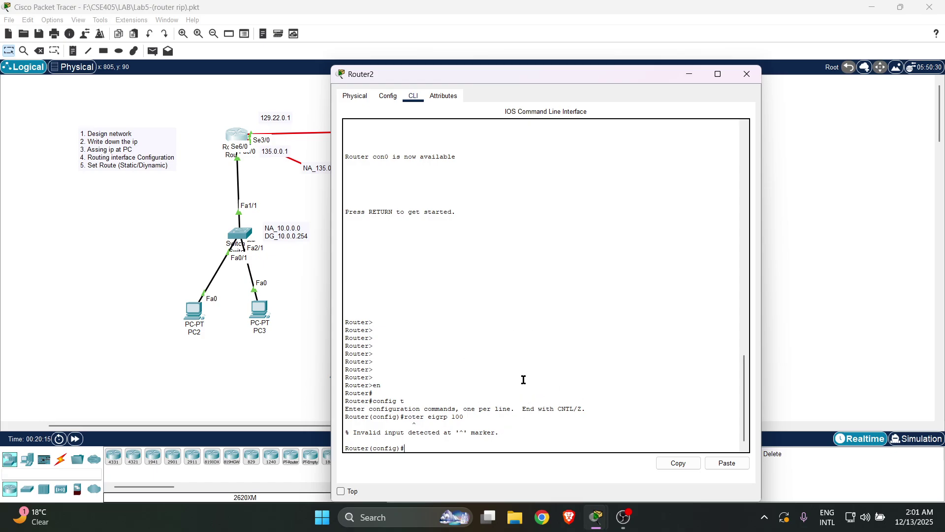
key("Up")
type("u")
key("Return")
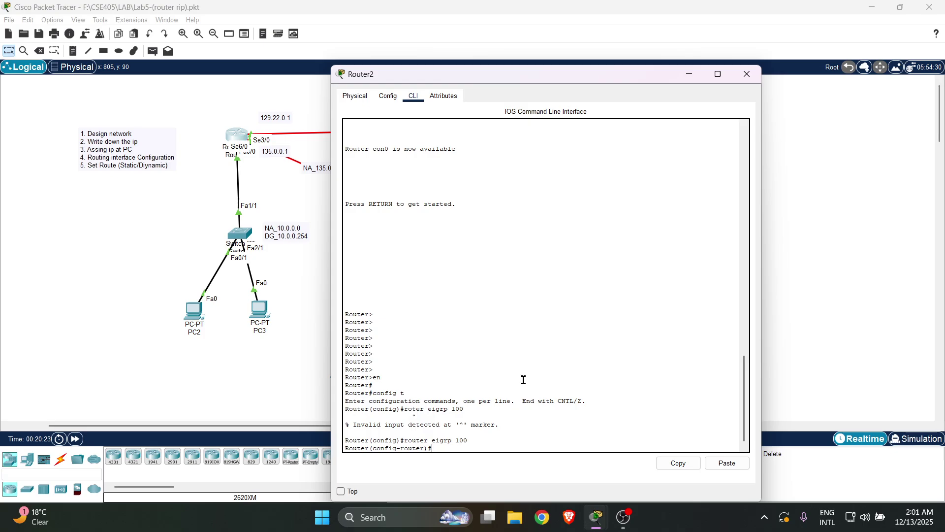
Advertise the LAN network 10.0.0.0 with wildcard mask 0.255.255.255 in Router2's EIGRP configuration
left_click_drag(481, 79, 572, 347)
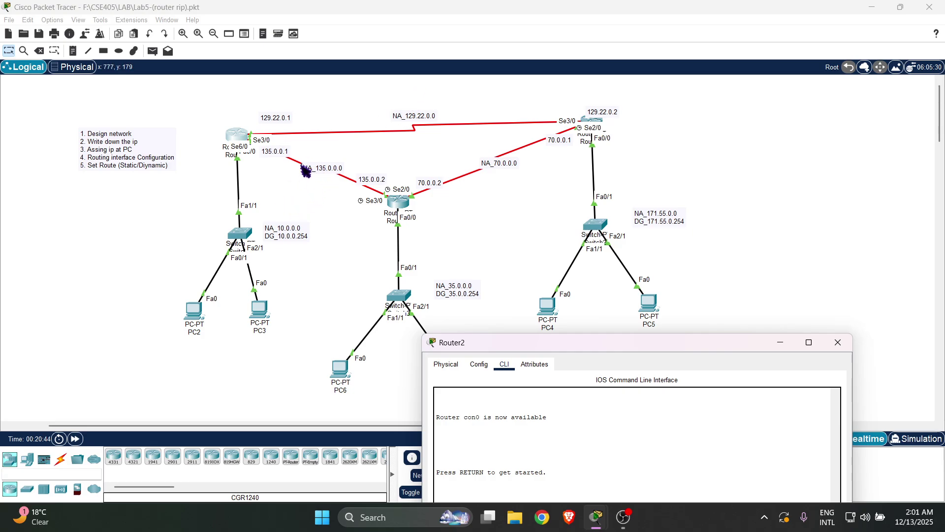
left_click(567, 329)
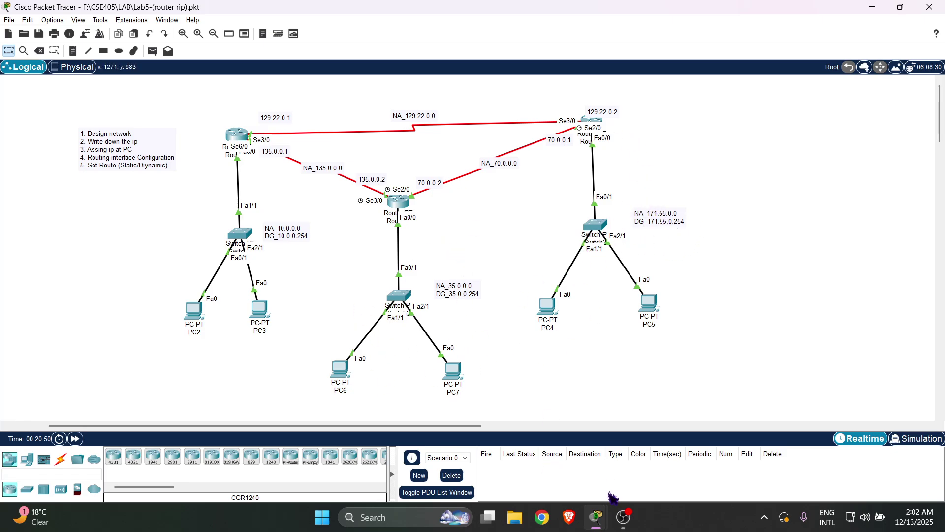
mouse_move(596, 516)
left_click(662, 472)
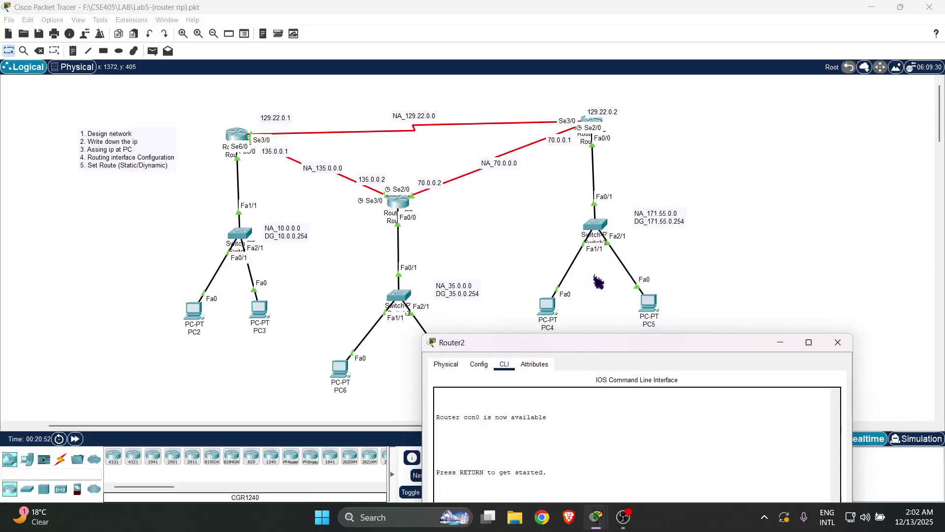
left_click_drag(607, 347, 547, 68)
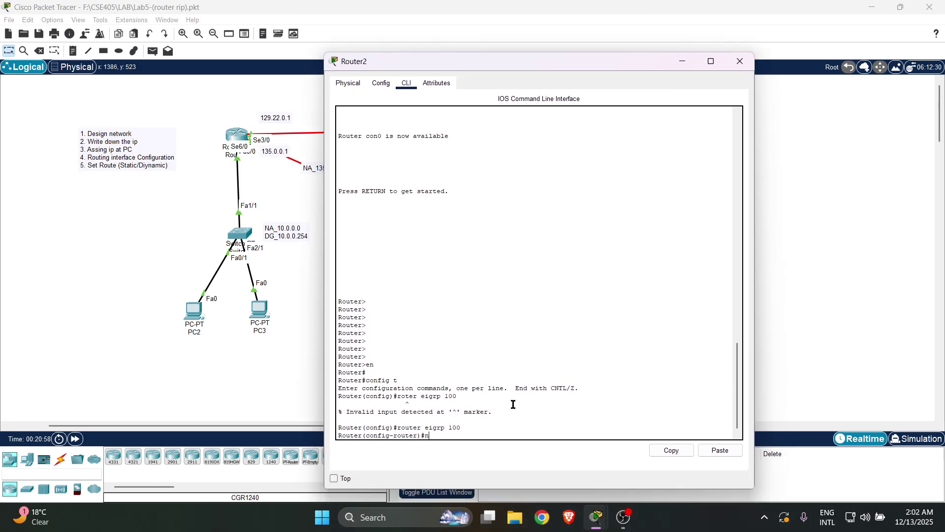
type("etwork")
left_click_drag(487, 62, 531, 59)
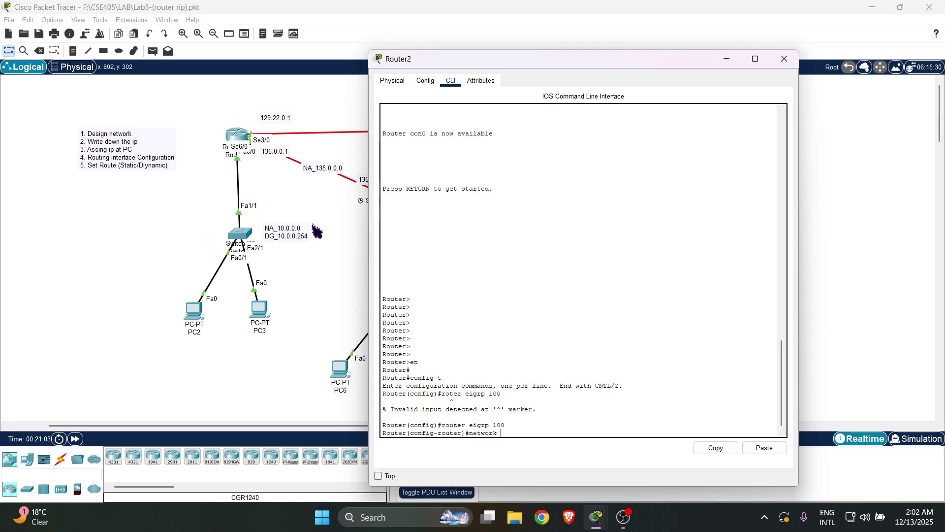
type("10.0.0.0")
key("BackSpace")
type("0.255")
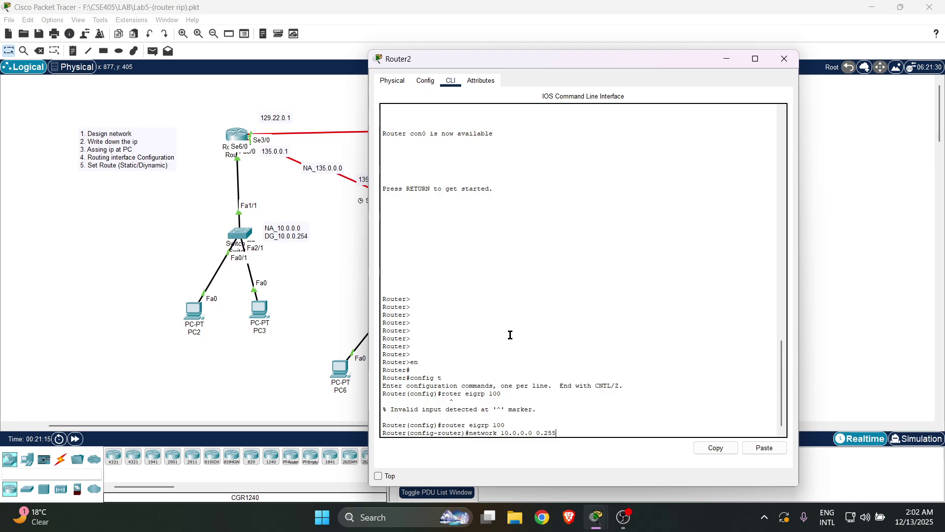
type(".255.255")
key("Return")
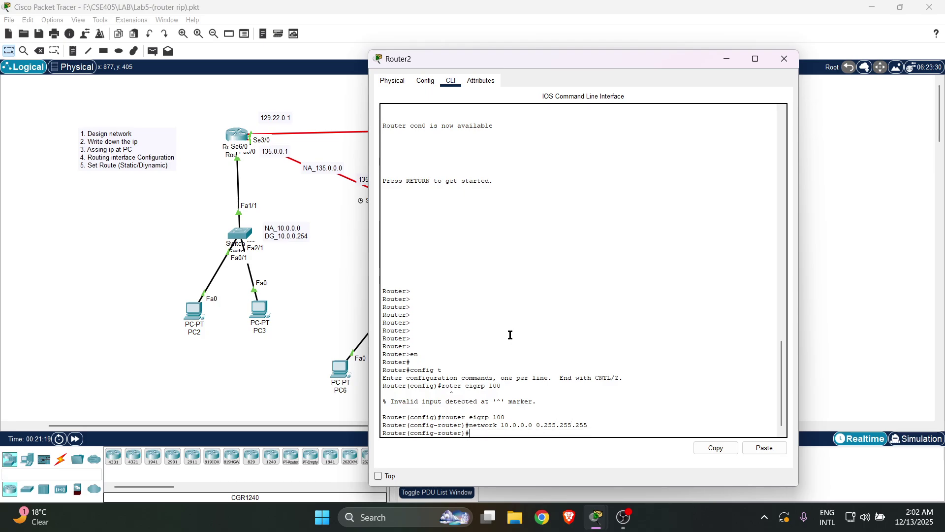
Advertise the serial network 129.22.0.0 with wildcard mask 0.0.255.255 in Router2's EIGRP configuration
key("Up")
key("BackSpace")
key("BackSpace")
key("BackSpace")
key("BackSpace")
key("BackSpace")
key("BackSpace")
key("BackSpace")
key("BackSpace")
key("BackSpace")
key("BackSpace")
key("BackSpace")
key("BackSpace")
key("BackSpace")
key("BackSpace")
key("BackSpace")
key("BackSpace")
key("BackSpace")
key("BackSpace")
key("BackSpace")
key("BackSpace")
type("29.22.0.0 2")
key("BackSpace")
type("90")
key("BackSpace")
key("BackSpace")
type("0.0.255.255")
key("Return")
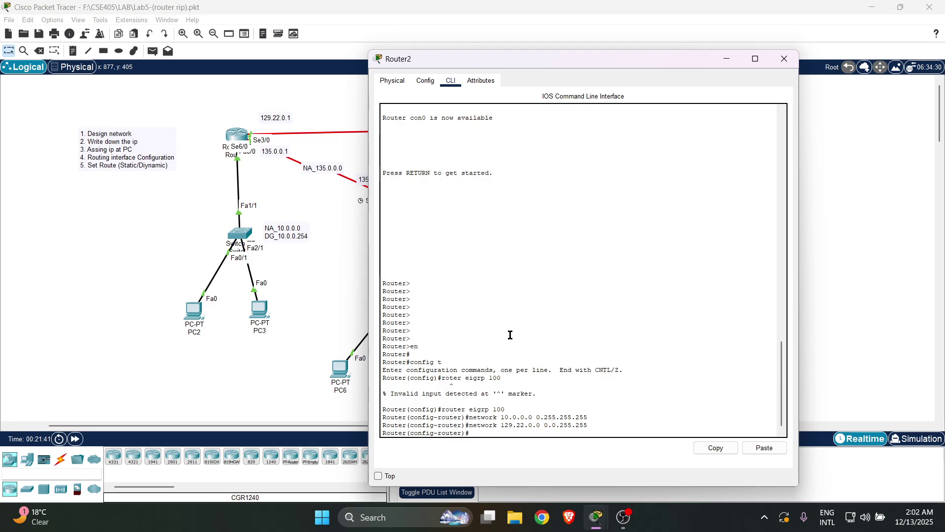
Advertise the serial network 135.0.0.0 with wildcard mask 0.0.255.255 in Router2's EIGRP configuration
key("Up")
key("BackSpace")
key("BackSpace")
key("BackSpace")
key("BackSpace")
key("BackSpace")
key("BackSpace")
key("BackSpace")
key("BackSpace")
key("BackSpace")
key("BackSpace")
key("BackSpace")
key("BackSpace")
key("BackSpace")
key("BackSpace")
key("BackSpace")
key("BackSpace")
key("BackSpace")
key("BackSpace")
key("BackSpace")
key("BackSpace")
key("BackSpace")
type("35.0.0.0 0")
type(".255.255")
key("Return")
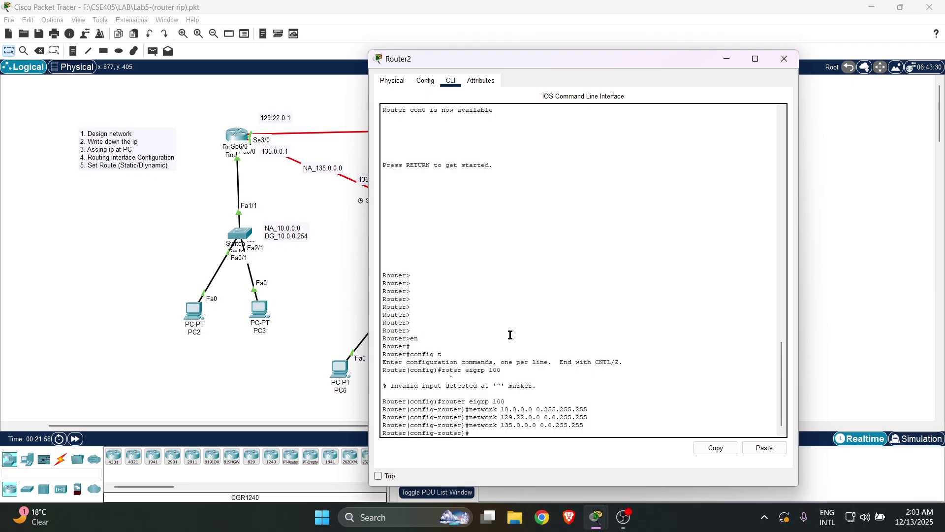
Exit the EIGRP configuration mode on Router2 and close its window
type("exit")
key("Return")
left_click(784, 58)
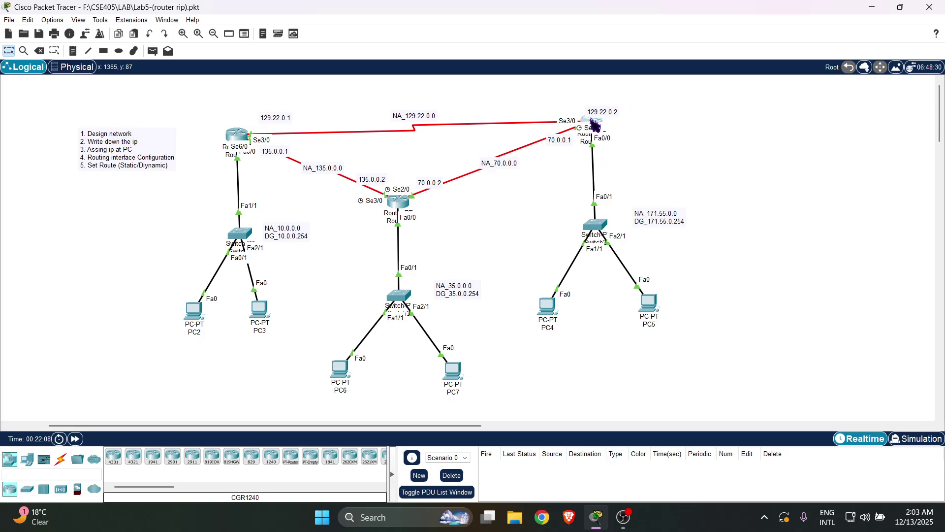
Open the command line of Router0, the router at 129.22.0.2, and enter privileged EXEC mode with en
left_click(595, 126)
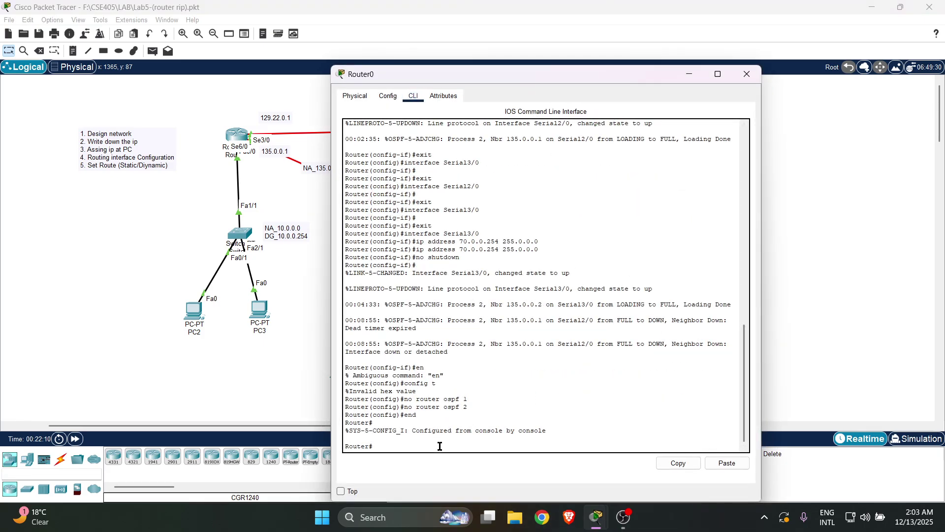
type("en")
key("Return")
key("Return")
key("Return")
key("Return")
key("Return")
key("Return")
key("Return")
key("Return")
key("Return")
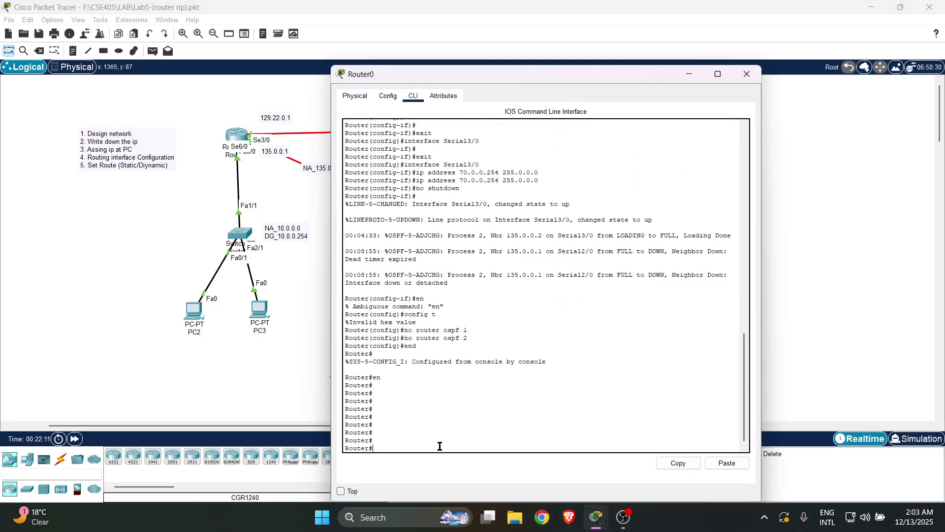
Enter global configuration mode on Router0 and start EIGRP routing with autonomous system number 100
type("config t")
key("Return")
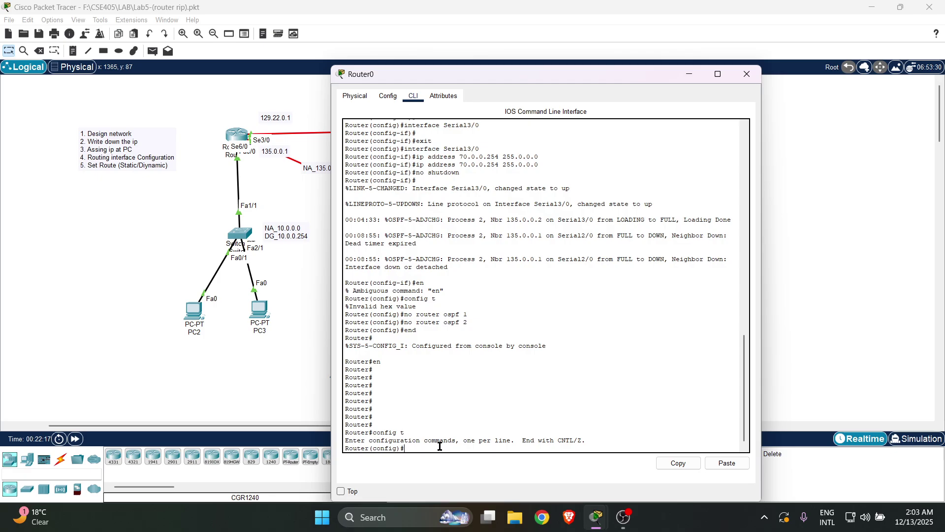
type("router eigrp 100")
key("Return")
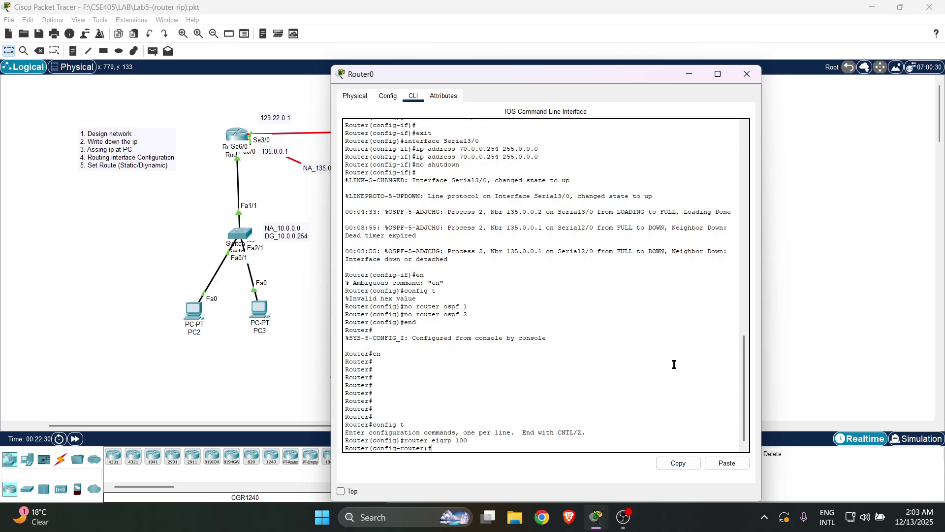
Advertise the LAN network 171.55.0.0 with wildcard mask 0.0.255.255 in Router0's EIGRP configuration
type("network")
left_click_drag(533, 78, 578, 308)
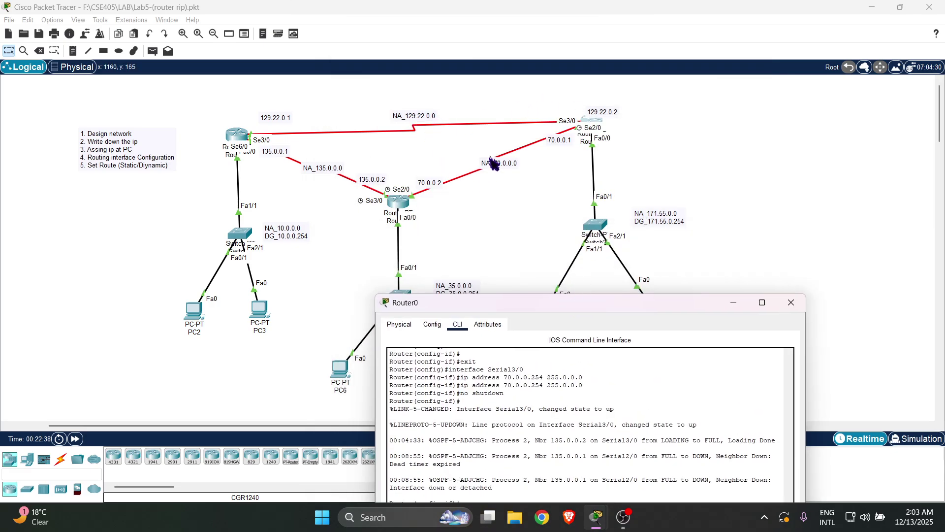
left_click_drag(667, 313, 428, 88)
type("171")
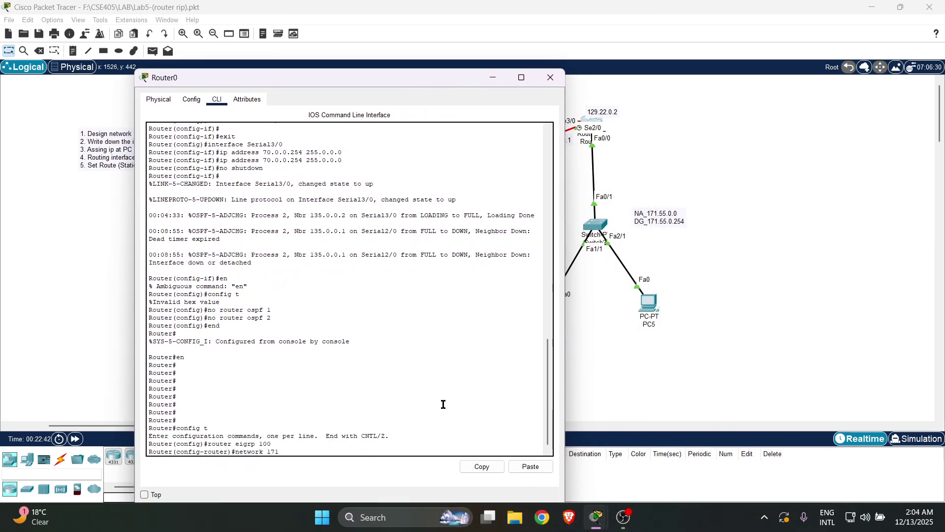
type(".6")
type("55")
type(".0.0 0.0")
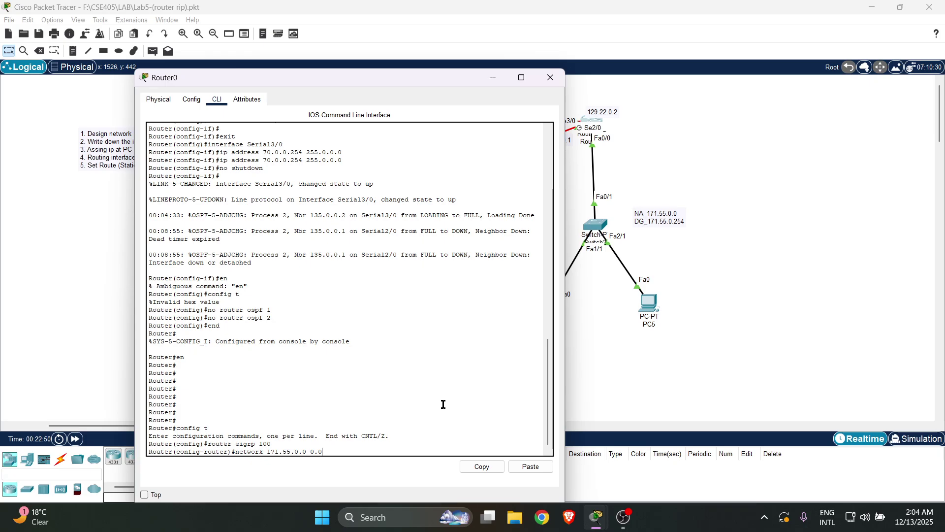
type(".255.2")
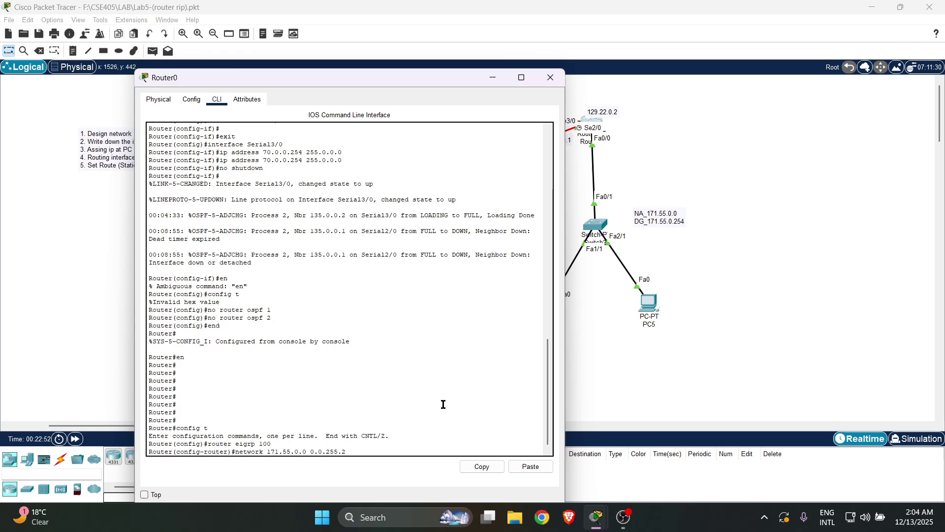
type("55]")
key("Return")
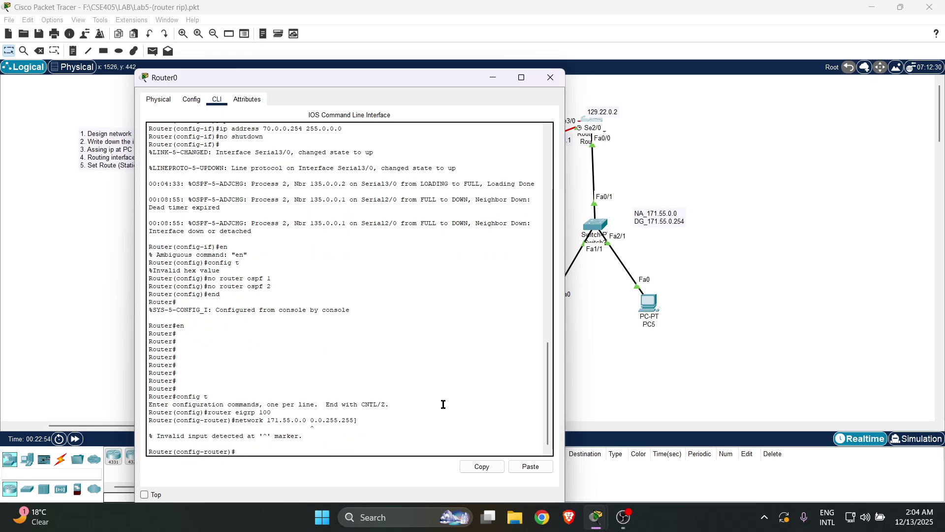
key("Up")
key("Return")
Advertise the serial network 129.22.0.0 with wildcard mask 0.0.255.255 in Router0's EIGRP configuration
key("Up")
key("BackSpace")
key("BackSpace")
key("BackSpace")
key("BackSpace")
key("BackSpace")
key("BackSpace")
key("BackSpace")
key("BackSpace")
key("BackSpace")
key("BackSpace")
key("BackSpace")
key("BackSpace")
key("BackSpace")
key("BackSpace")
key("BackSpace")
key("BackSpace")
key("BackSpace")
key("BackSpace")
key("BackSpace")
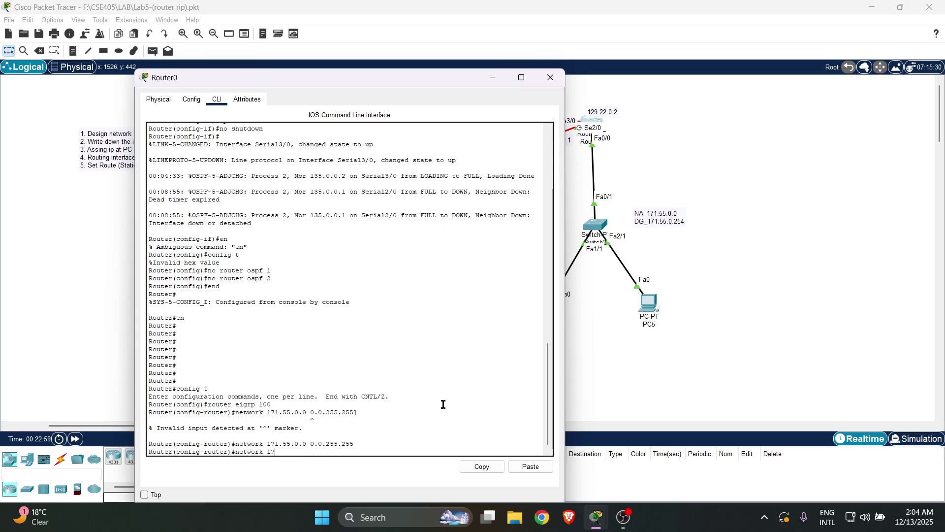
key("BackSpace")
type("29.22.0.0 0.0.255.255")
key("Return")
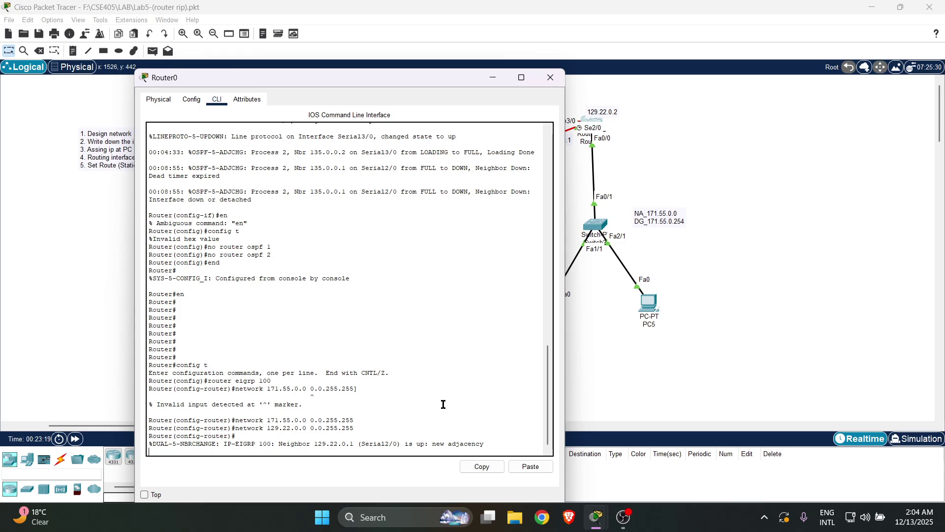
key("Return")
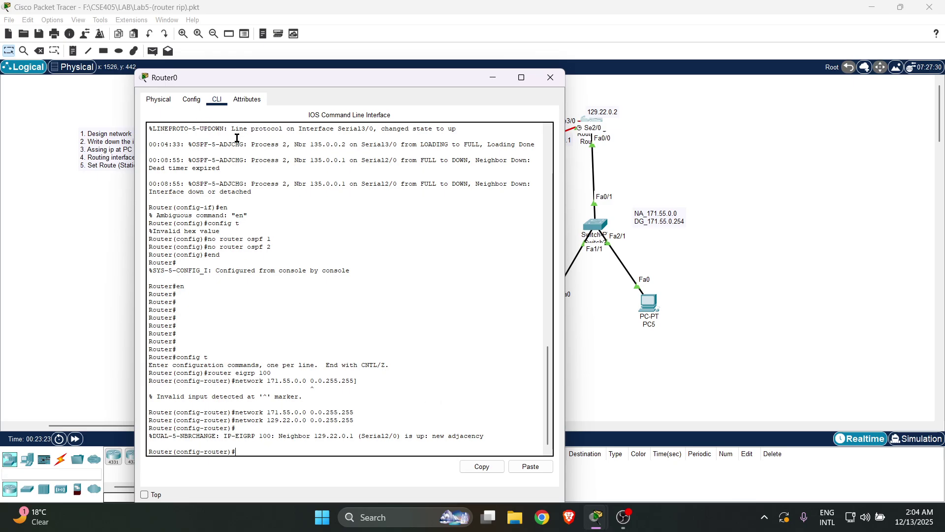
Advertise the serial network 70.0.0.0 with wildcard mask 0.255.255.255 in Router0's EIGRP configuration
left_click_drag(343, 86, 351, 266)
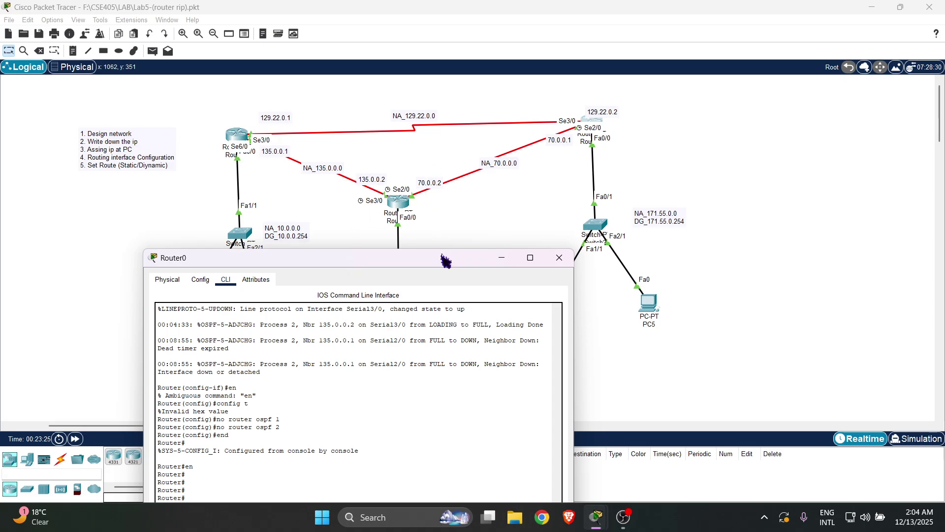
left_click_drag(438, 279, 316, 119)
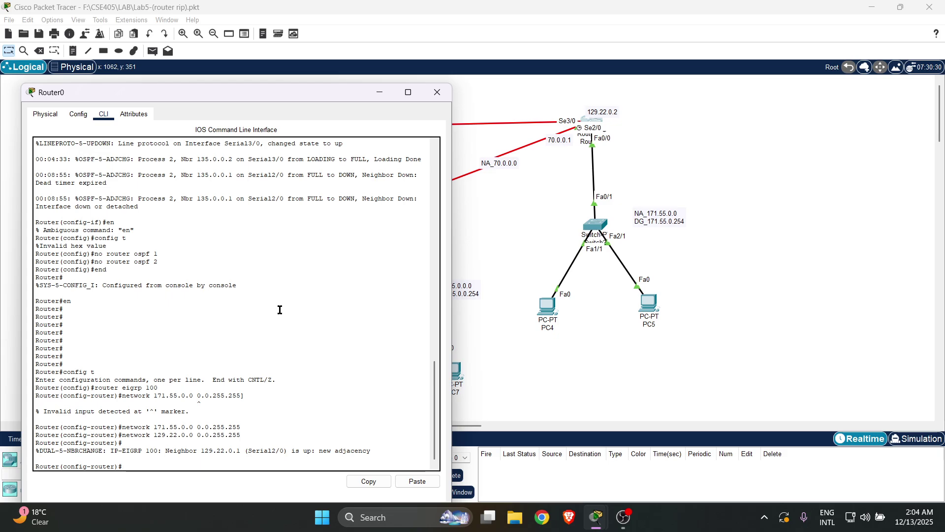
type("network 129.22.0.0 0.0.255.25")
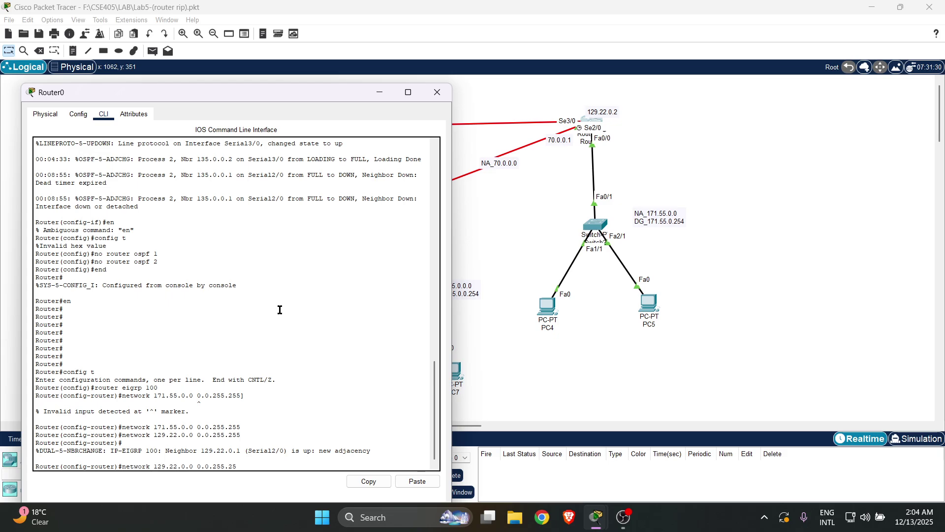
key("BackSpace")
key("BackSpace")
key("BackSpace")
type("70-")
type("0.0.0")
type(" 0")
type(".0")
type("55.25")
type("5.0")
type("2")
type("55")
key("Return")
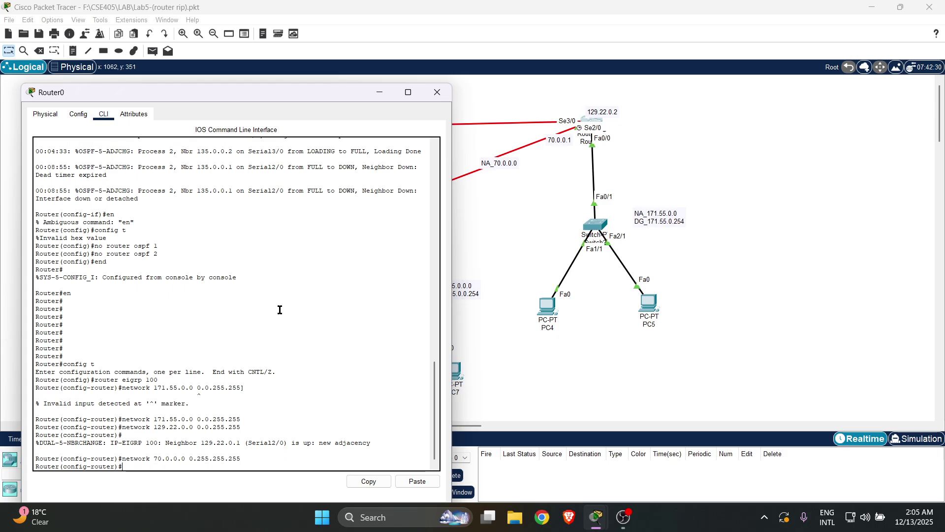
Exit EIGRP configuration mode on Router0 and close its window
type("exit")
key("Return")
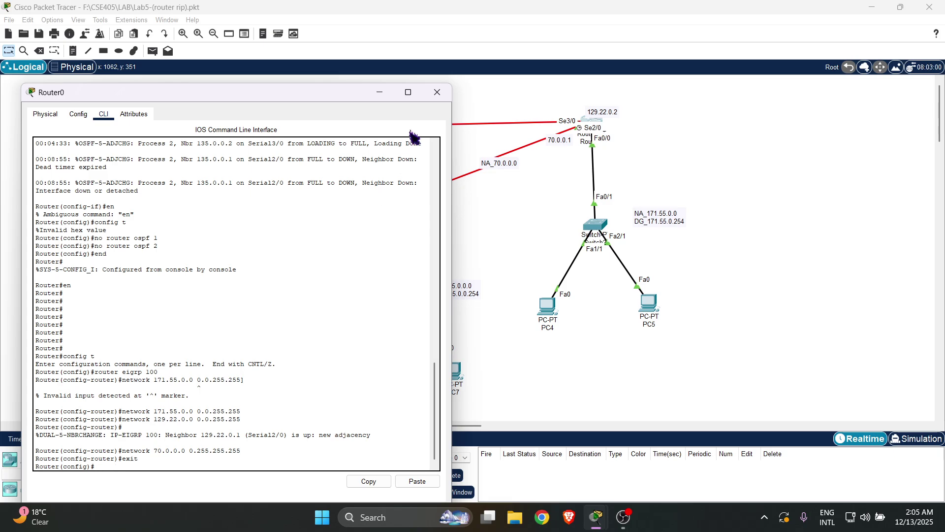
left_click(437, 92)
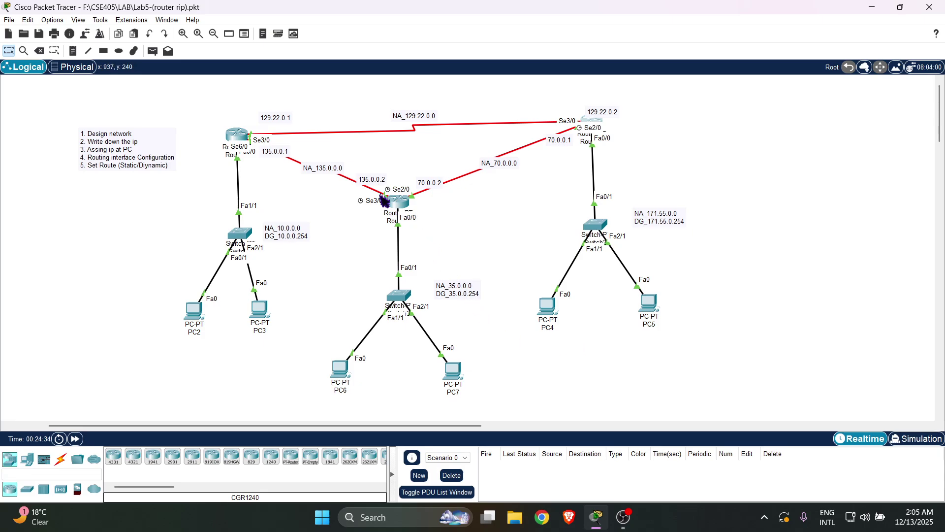
Open the command line of Router3, the router at 135.0.0.2 and 70.0.0.2, and enter privileged EXEC mode with en
mouse_move(392, 203)
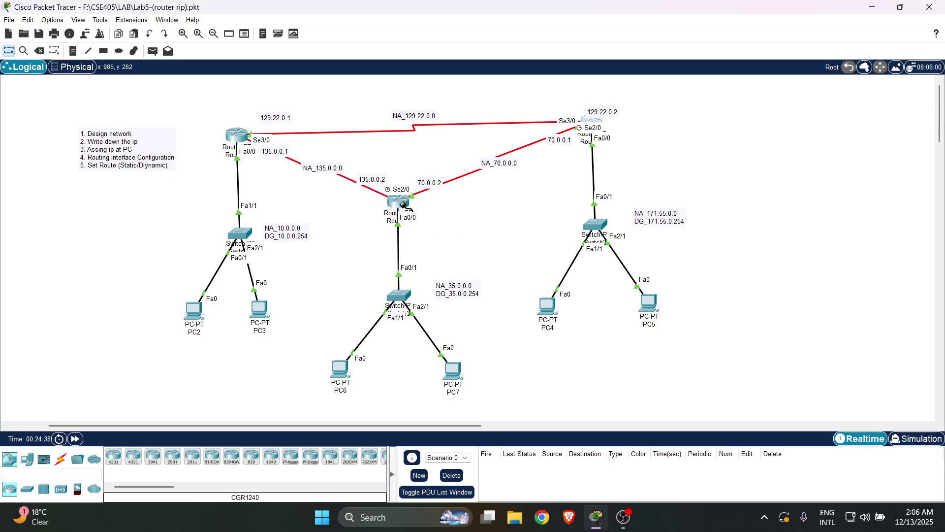
left_click(401, 203)
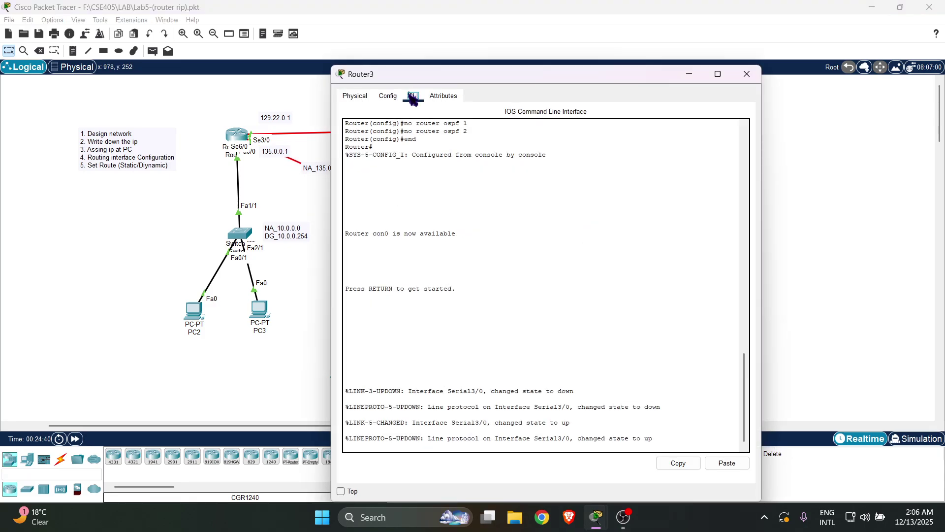
key("Return")
key("Return")
key("Return")
key("Return")
type("er>e")
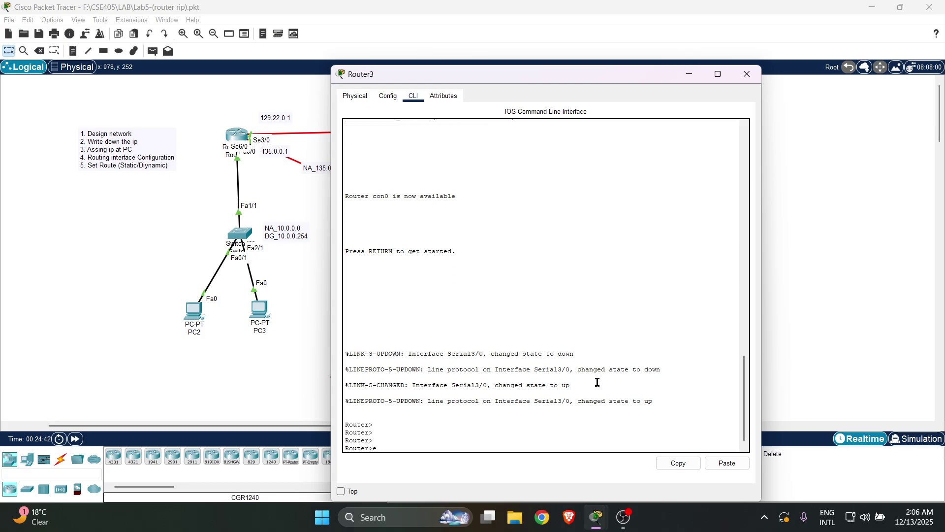
type("n")
key("Return")
Enter global configuration mode on Router3 and start EIGRP routing with autonomous system number 100
type("co")
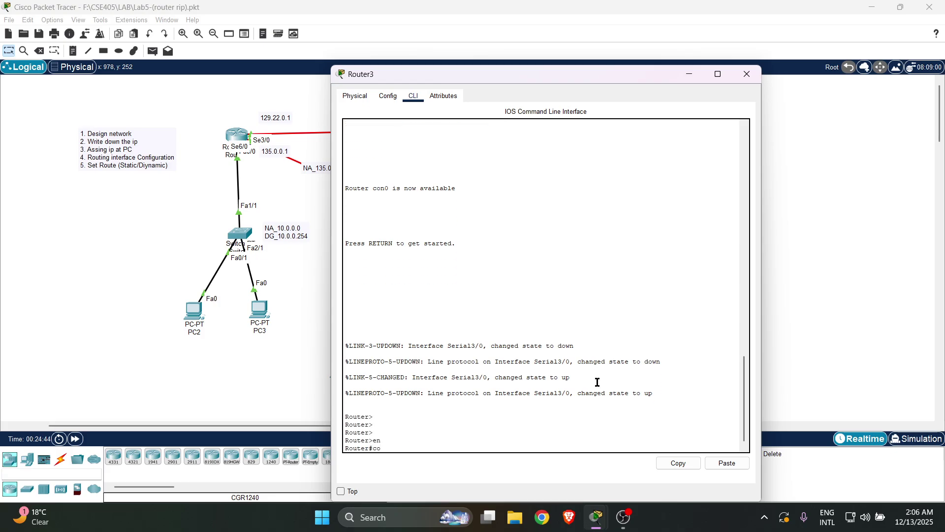
type("n")
type("fig")
type(" t")
key("Return")
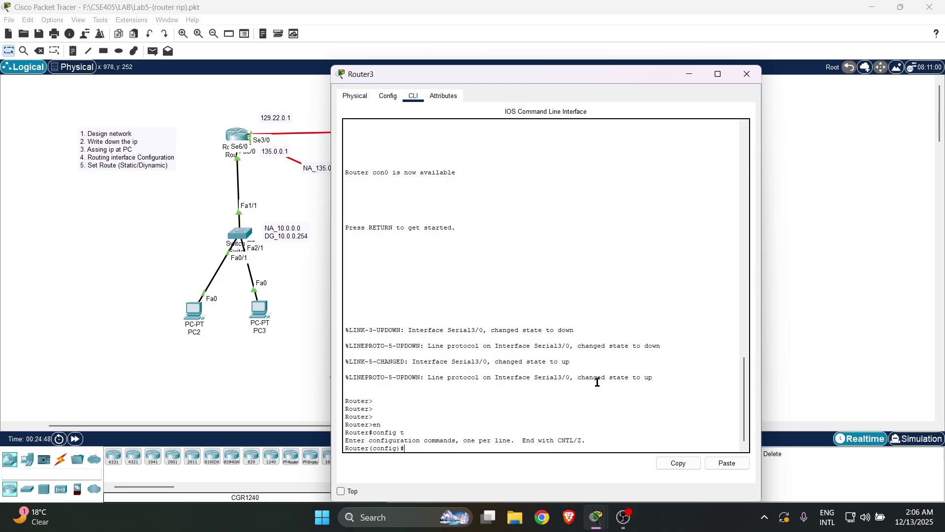
type("router ei")
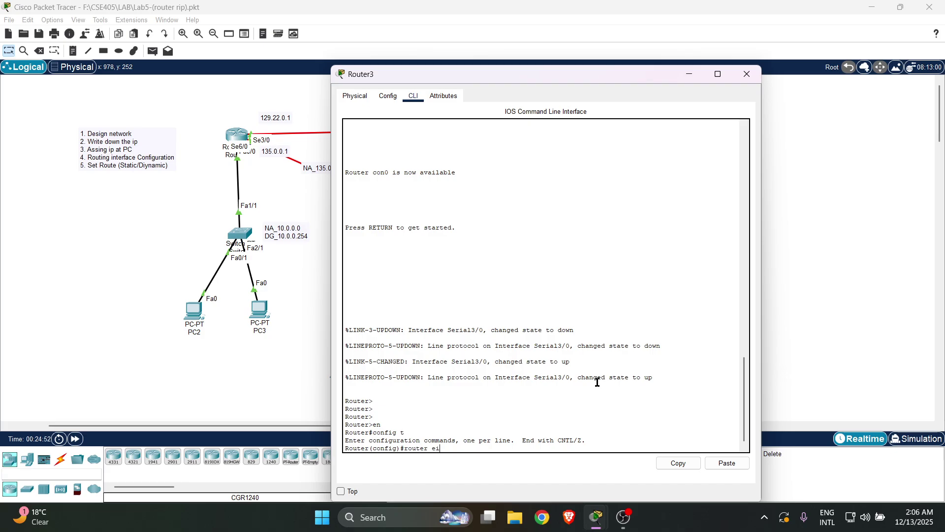
type("grp 100")
key("Return")
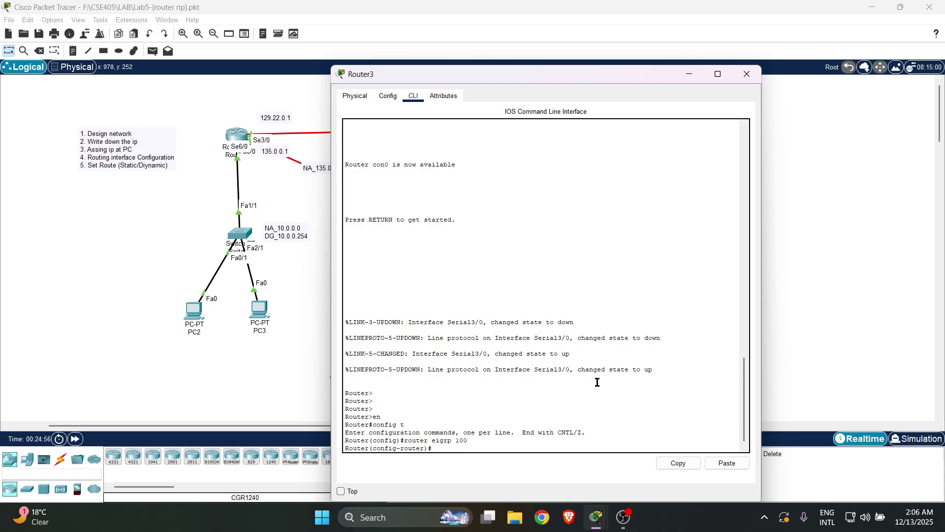
Advertise the LAN network 35.0.0.0 with wildcard mask 0.255.255.255 in Router3's EIGRP configuration
type("network")
left_click_drag(507, 80, 418, 295)
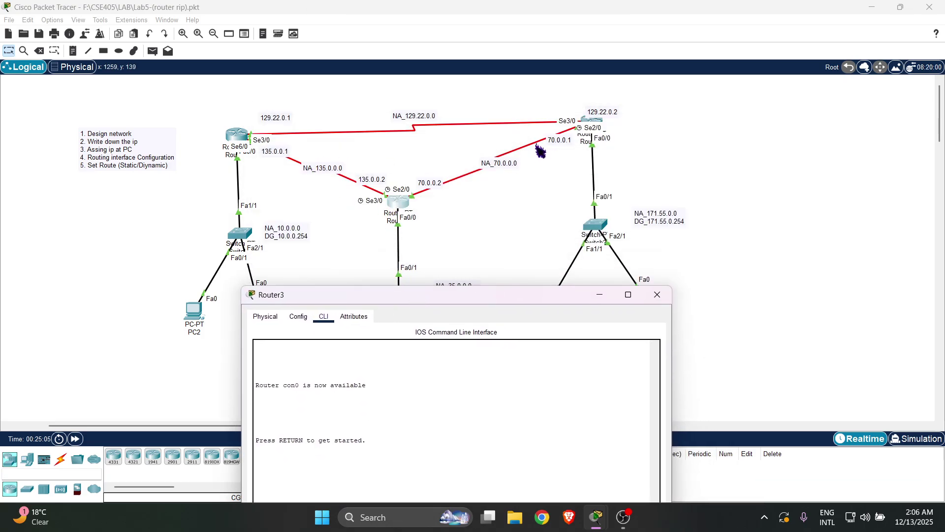
left_click_drag(417, 298, 370, 271)
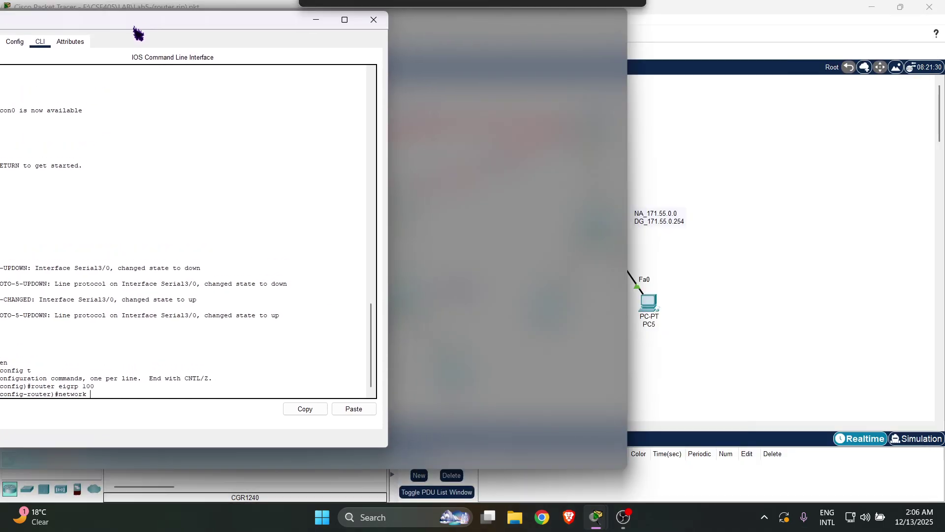
left_click_drag(135, 29, 158, 79)
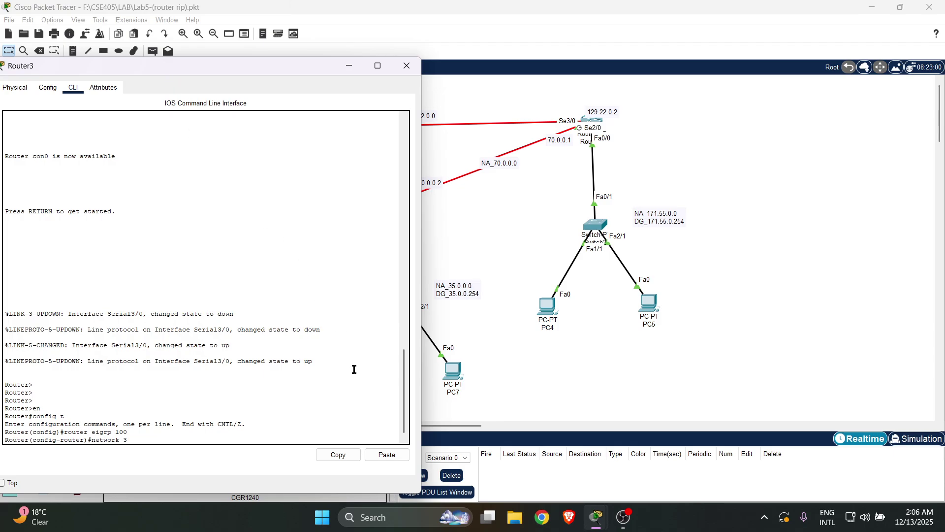
type("5.9")
key("BackSpace")
type("0.0.0 0.255.255.255")
key("Return")
Advertise the serial network 70.0.0.0 with wildcard mask 0.255.255.255 in Router3's EIGRP configuration
key("Up")
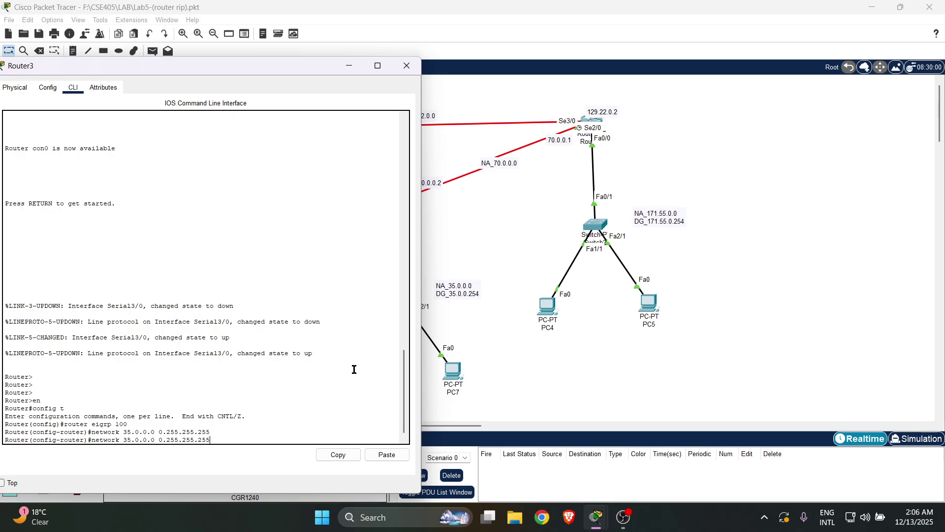
key("BackSpace")
key("BackSpace")
key("BackSpace")
key("BackSpace")
key("BackSpace")
key("BackSpace")
key("BackSpace")
key("BackSpace")
key("BackSpace")
key("BackSpace")
key("BackSpace")
key("BackSpace")
key("BackSpace")
key("BackSpace")
key("BackSpace")
key("BackSpace")
key("BackSpace")
type("70.0.0.0 0.255.25")
key("Return")
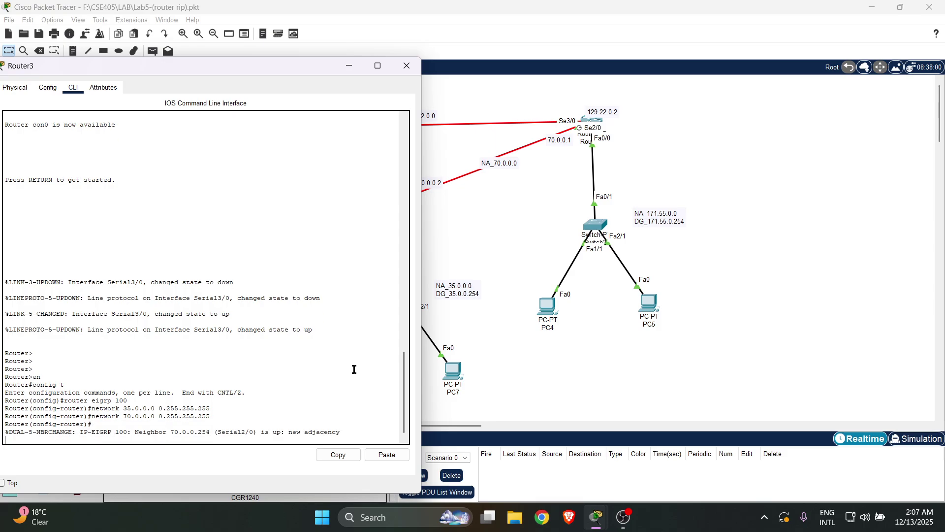
key("Return")
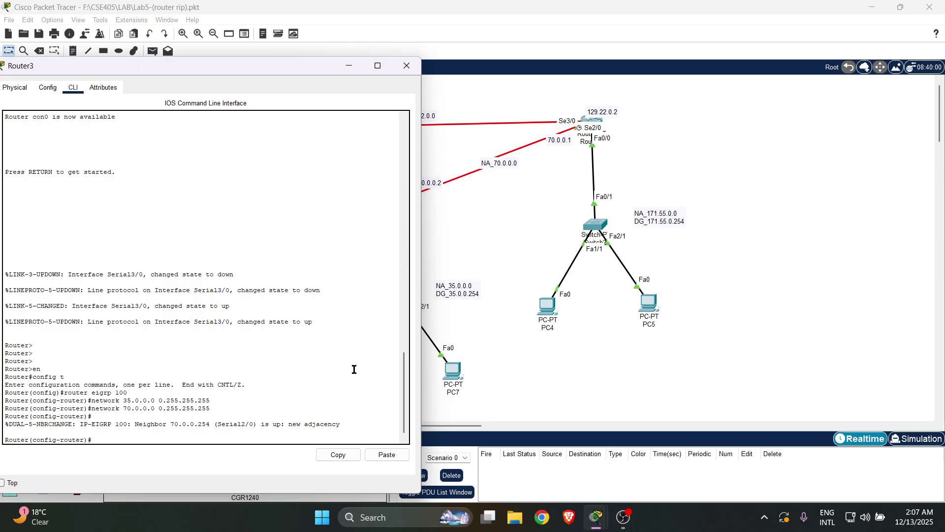
Advertise the serial network 135.0.0.0 with wildcard mask 0.0.255.255 in Router3's EIGRP configuration
key("Up")
left_click_drag(195, 73, 661, 90)
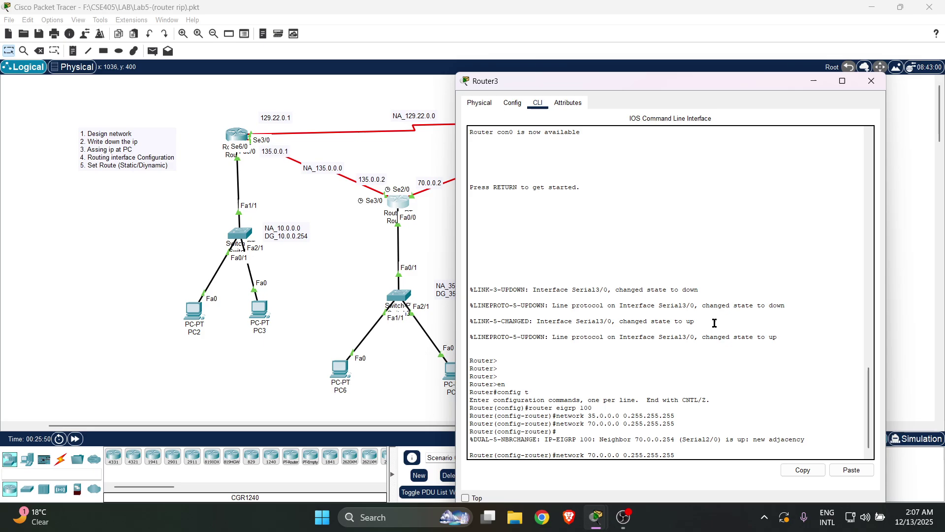
key("BackSpace")
key("BackSpace")
key("BackSpace")
key("BackSpace")
key("BackSpace")
key("BackSpace")
key("BackSpace")
key("BackSpace")
key("BackSpace")
key("BackSpace")
key("BackSpace")
key("BackSpace")
key("BackSpace")
key("BackSpace")
key("BackSpace")
key("BackSpace")
key("BackSpace")
key("BackSpace")
key("BackSpace")
key("Return")
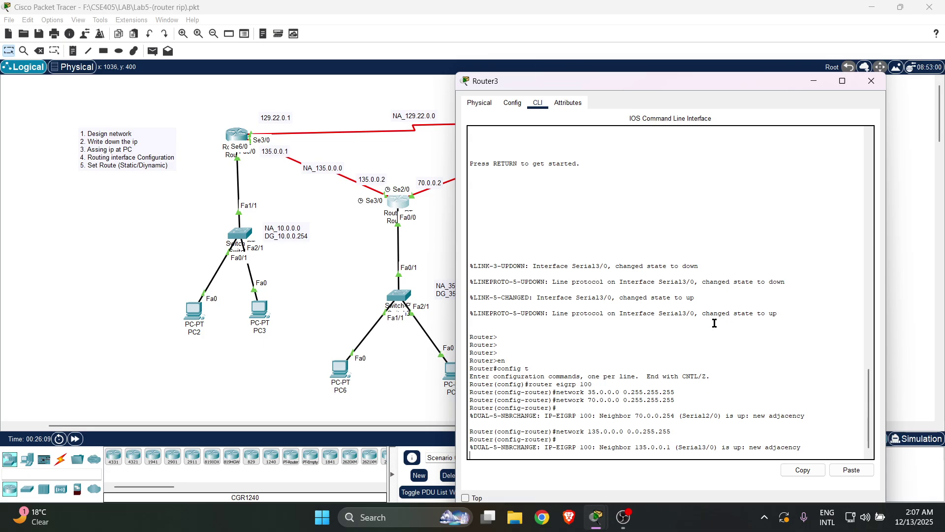
key("Return")
Exit EIGRP configuration mode on Router3 and close its window
type("3")
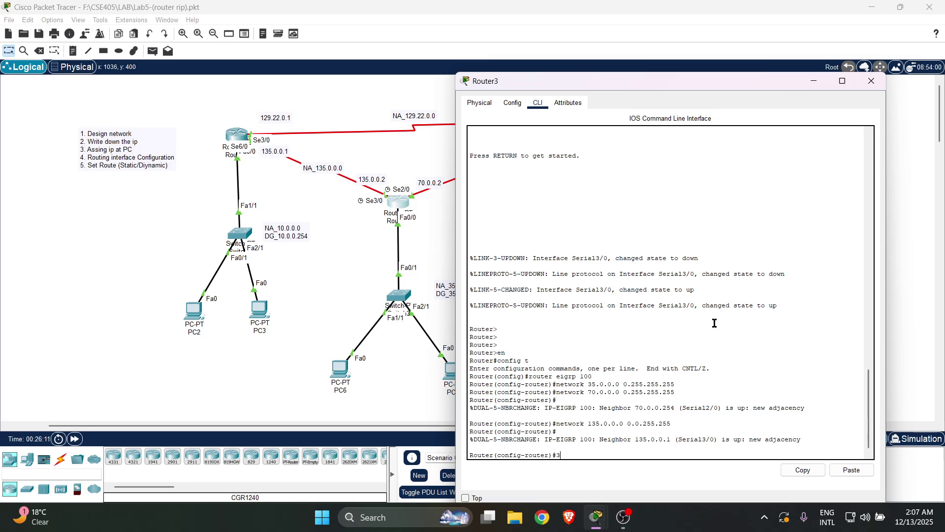
type("exit")
key("Return")
key("Return")
key("Return")
key("Return")
key("Return")
key("Return")
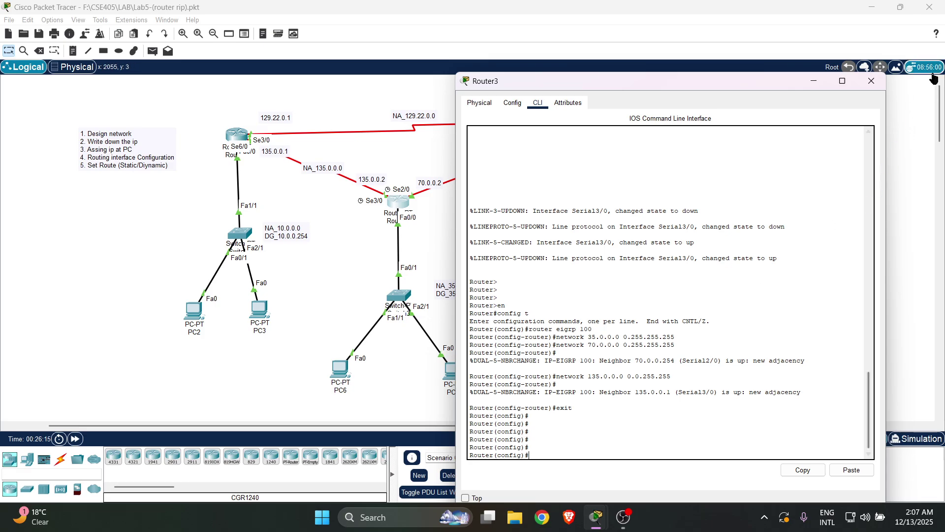
left_click(871, 81)
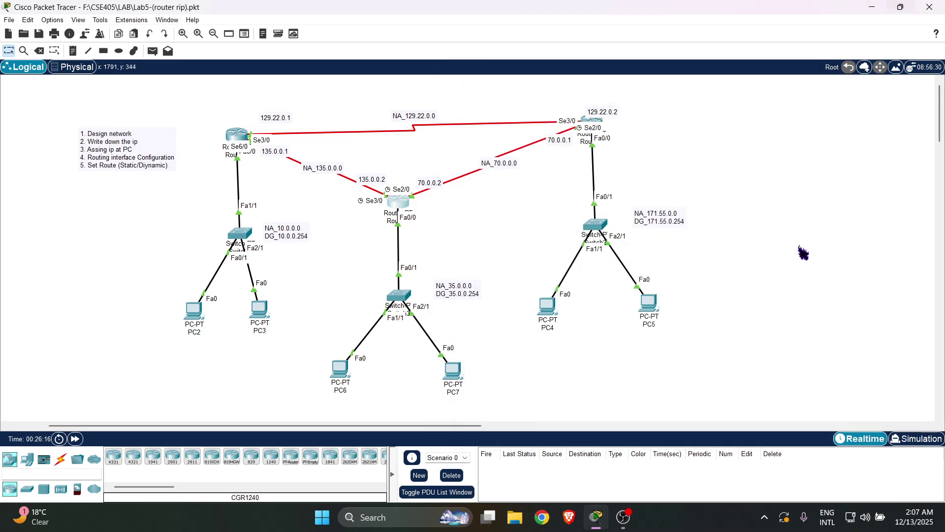
Test connectivity by sending a simple PDU from PC3 to PC6
left_click(153, 51)
left_click(260, 310)
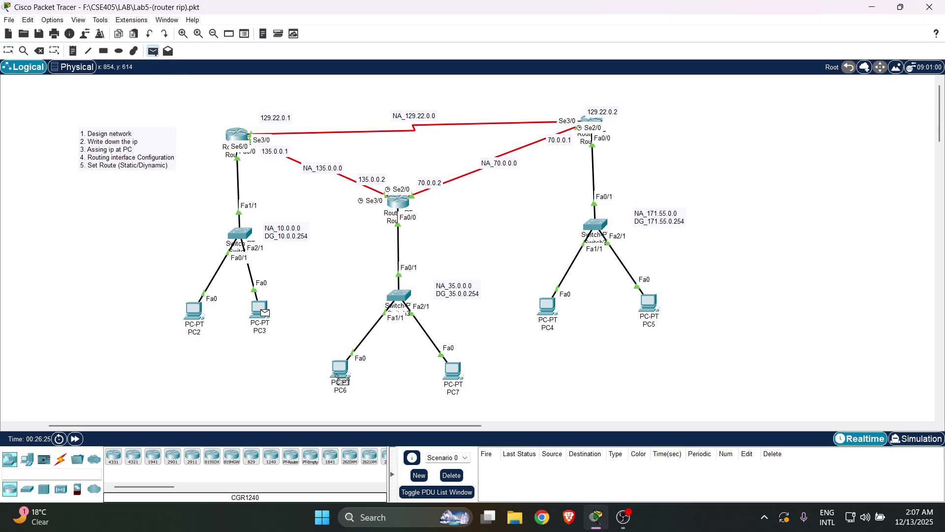
left_click(340, 369)
Test connectivity by sending a simple PDU from PC2 to PC7 twice
left_click(153, 50)
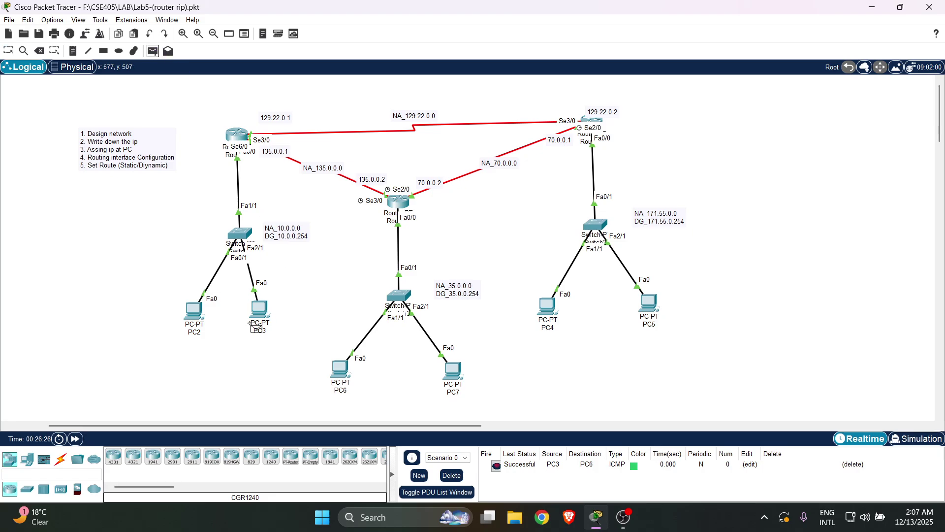
left_click(193, 310)
left_click(454, 386)
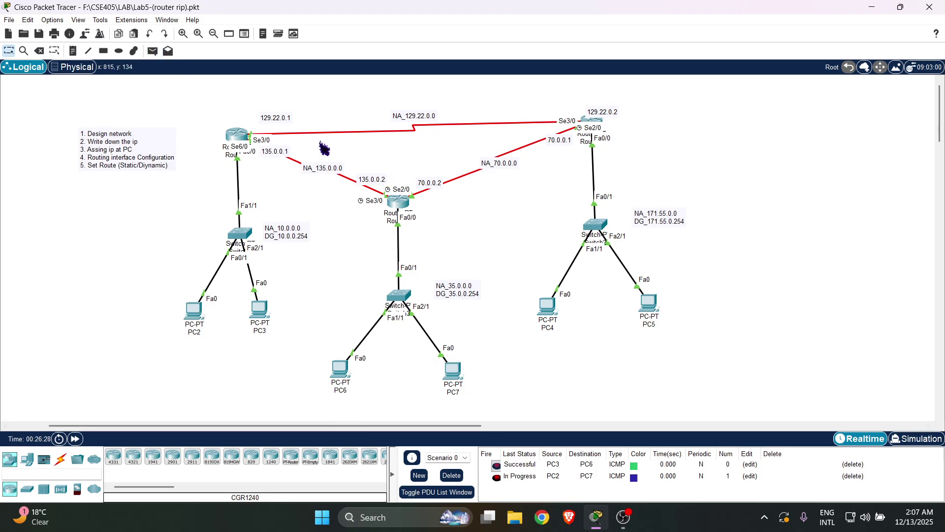
left_click(153, 50)
left_click(194, 309)
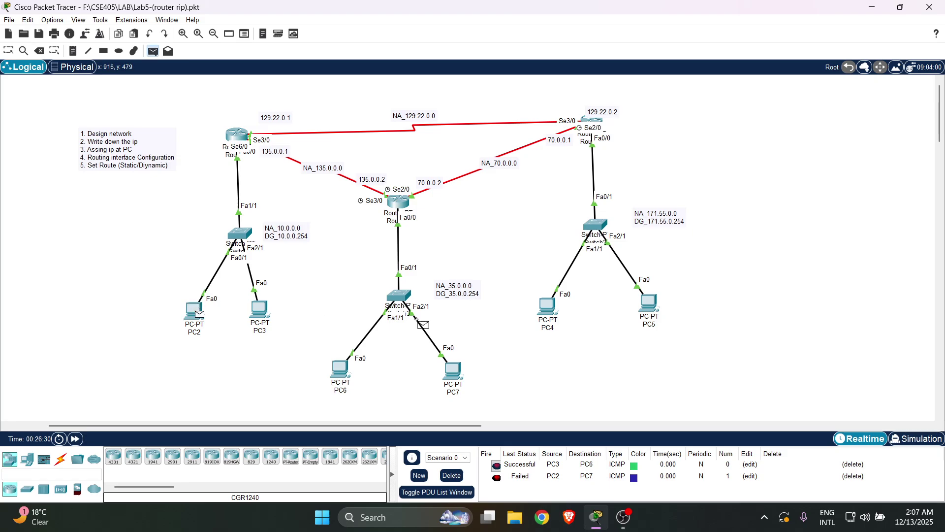
left_click(453, 377)
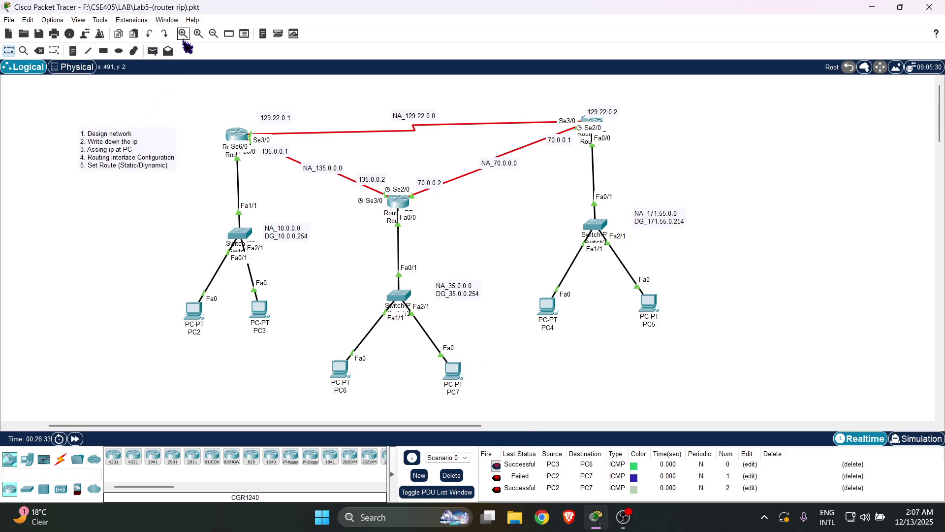
Delete the current PDU scenario and send a simple PDU from PC7 to PC4 twice
left_click(451, 475)
left_click(152, 51)
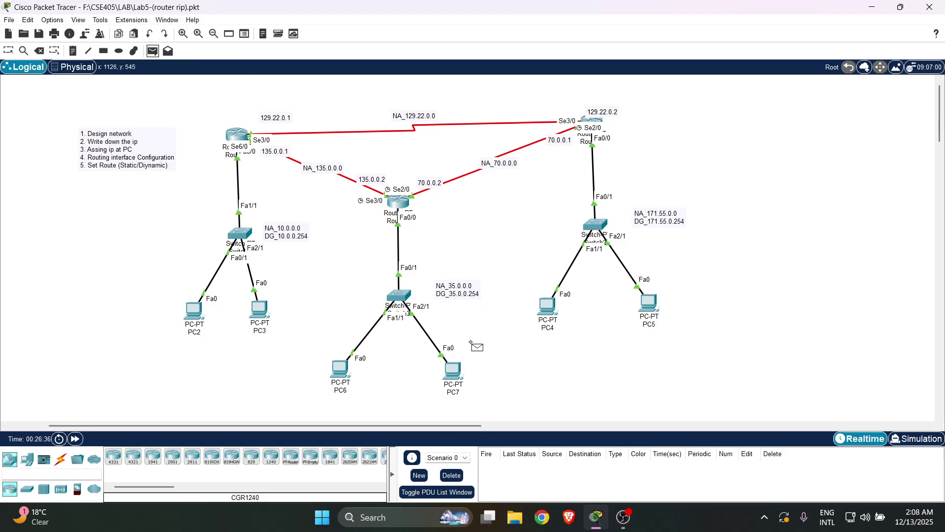
left_click(453, 370)
left_click(553, 312)
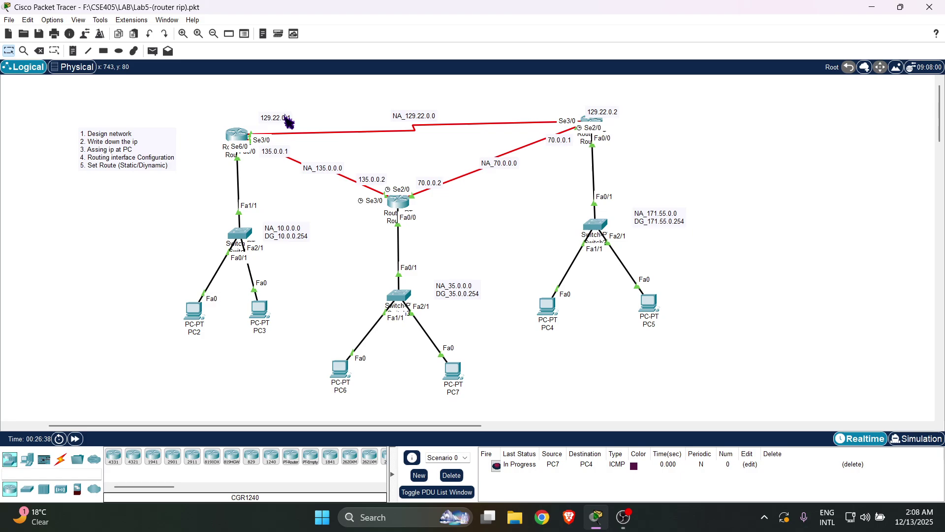
left_click(452, 370)
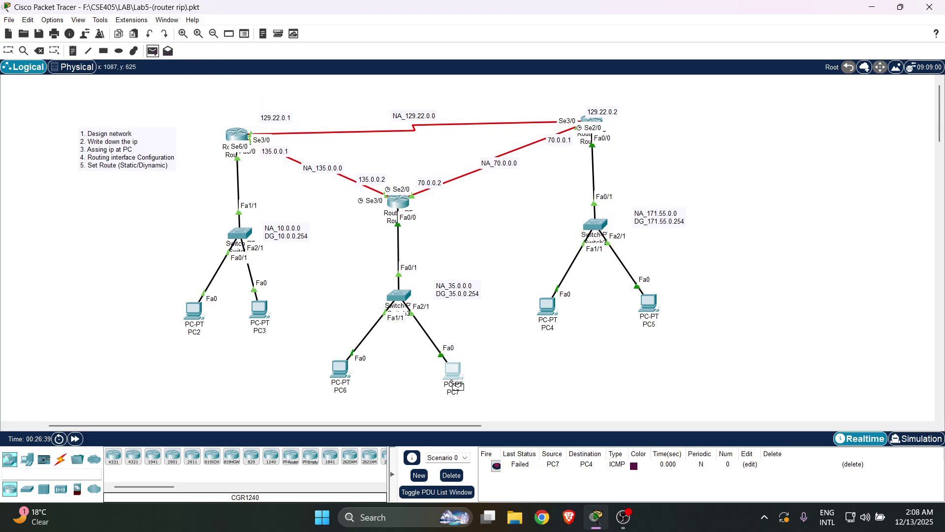
left_click(547, 308)
key("Escape")
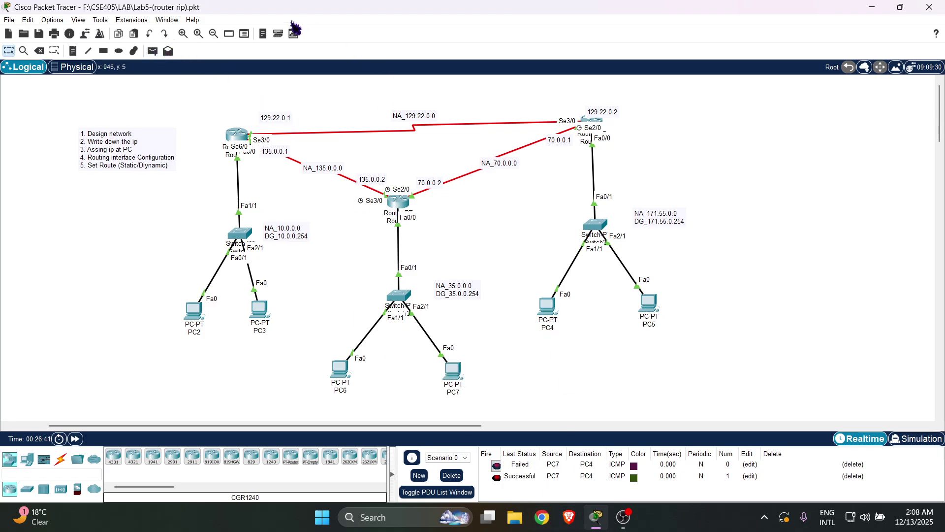
Test connectivity by sending a simple PDU from PC5 to PC6
left_click(152, 51)
left_click(650, 310)
left_click(344, 374)
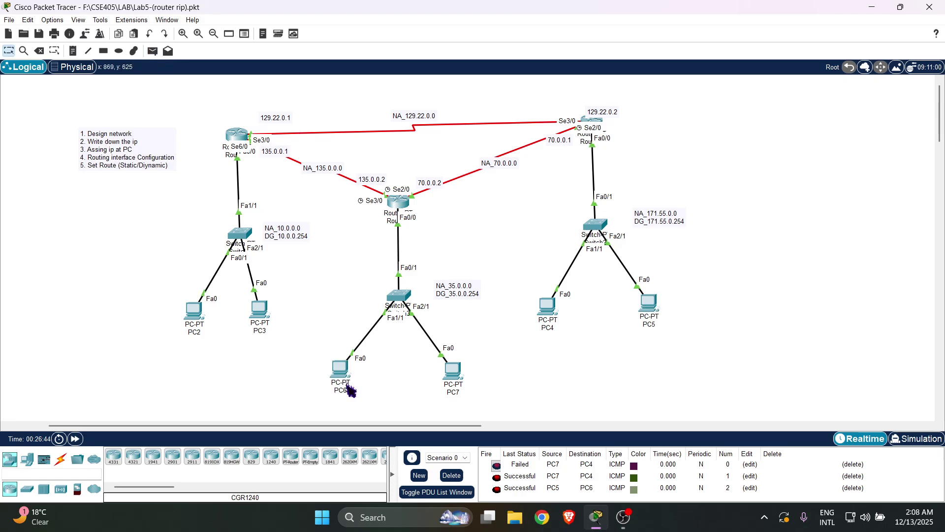
Switch to Simulation mode, raise the playback speed, and send a simple PDU from PC6 to PC2
left_click(914, 438)
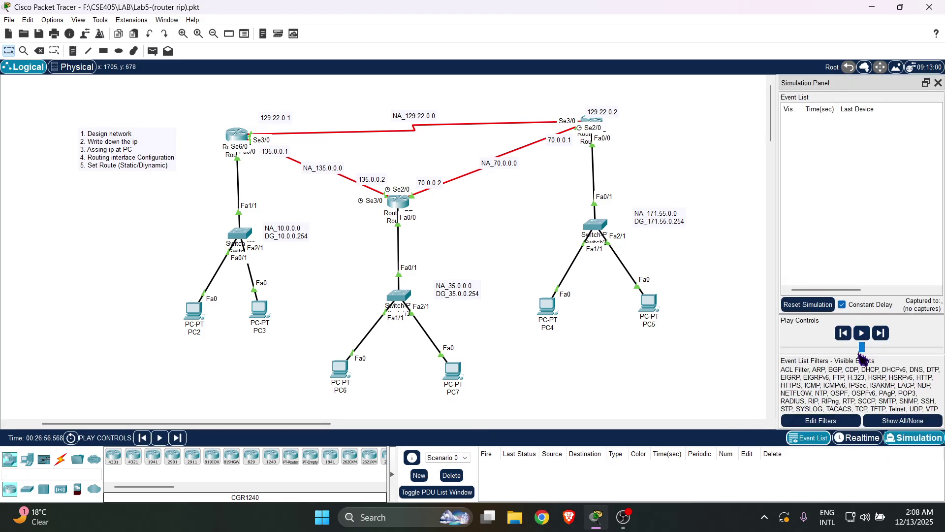
left_click_drag(861, 347, 891, 350)
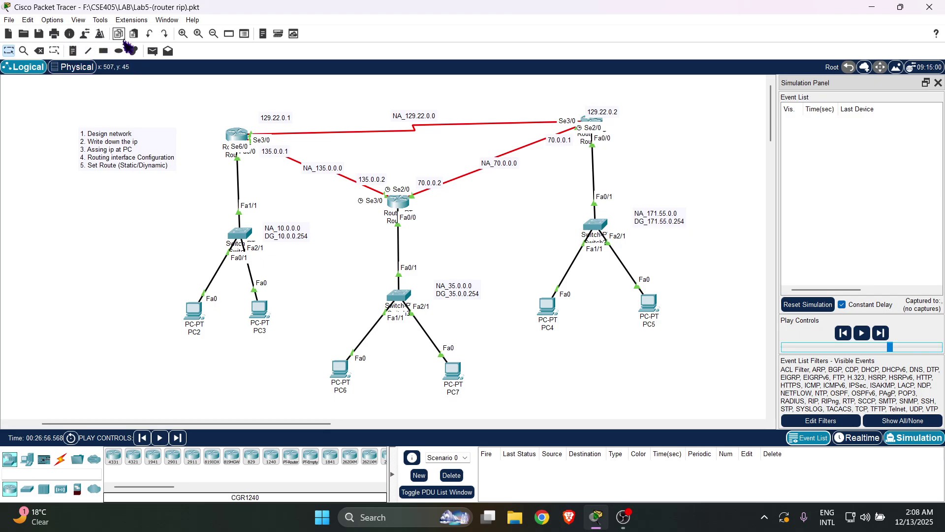
left_click(153, 51)
left_click(343, 367)
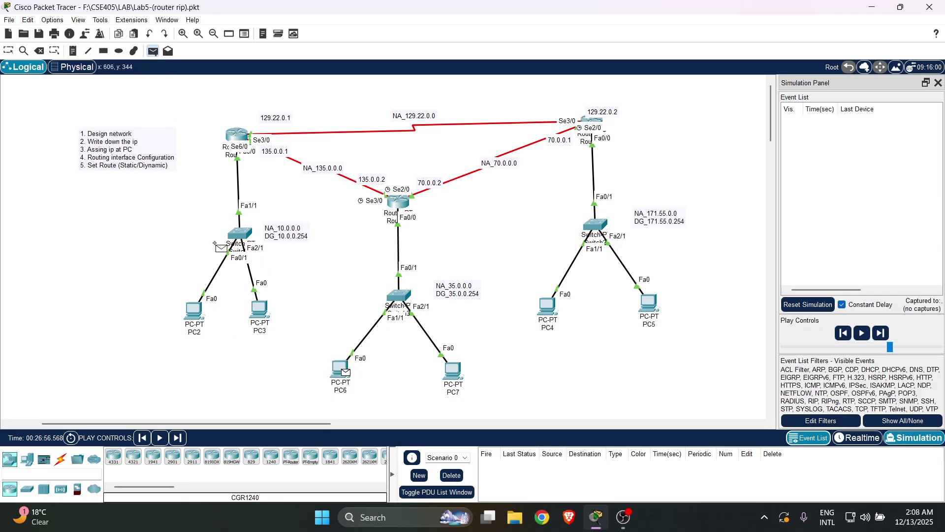
left_click(195, 309)
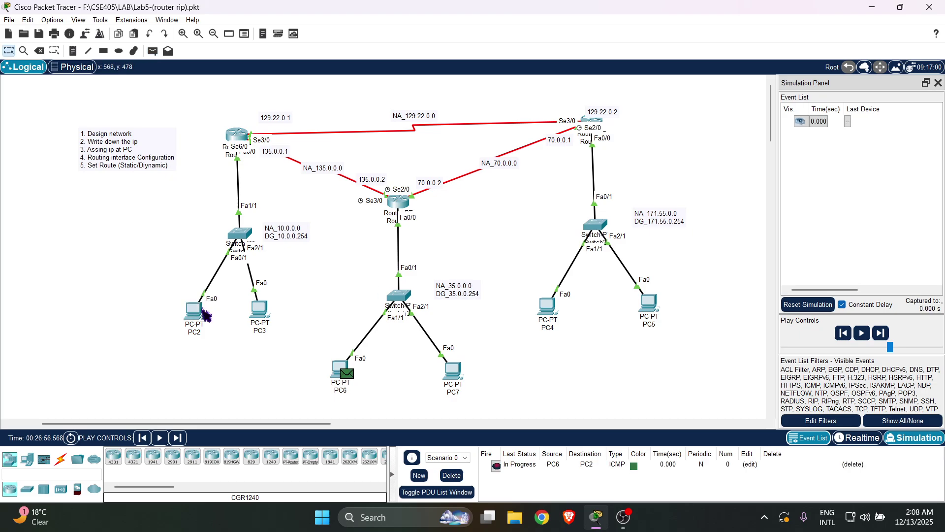
Play the PC6-to-PC2 packet simulation at a faster speed, and return to Realtime mode when it finishes
left_click(866, 339)
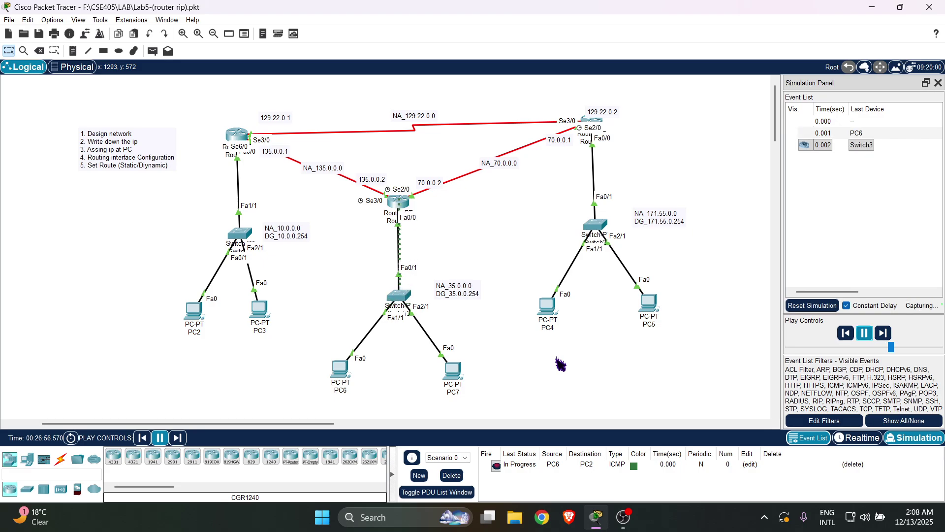
left_click_drag(891, 347, 907, 348)
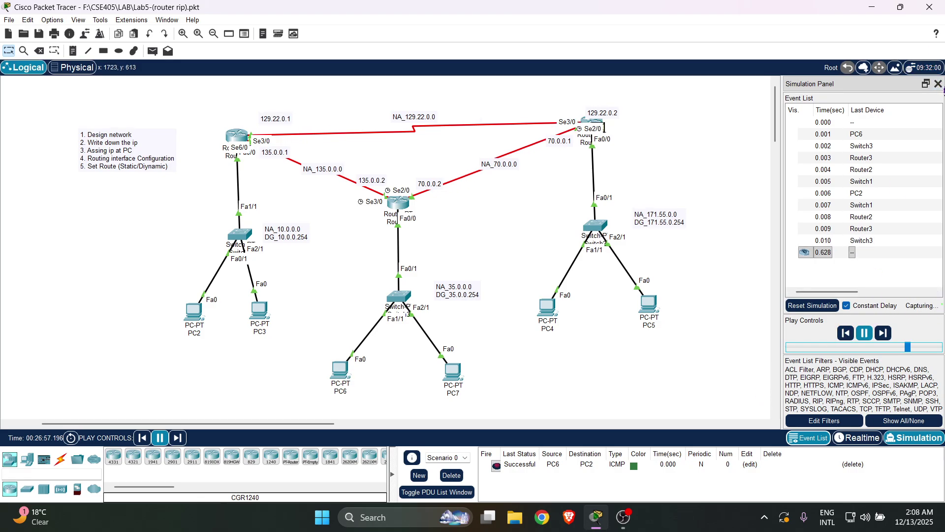
left_click(845, 439)
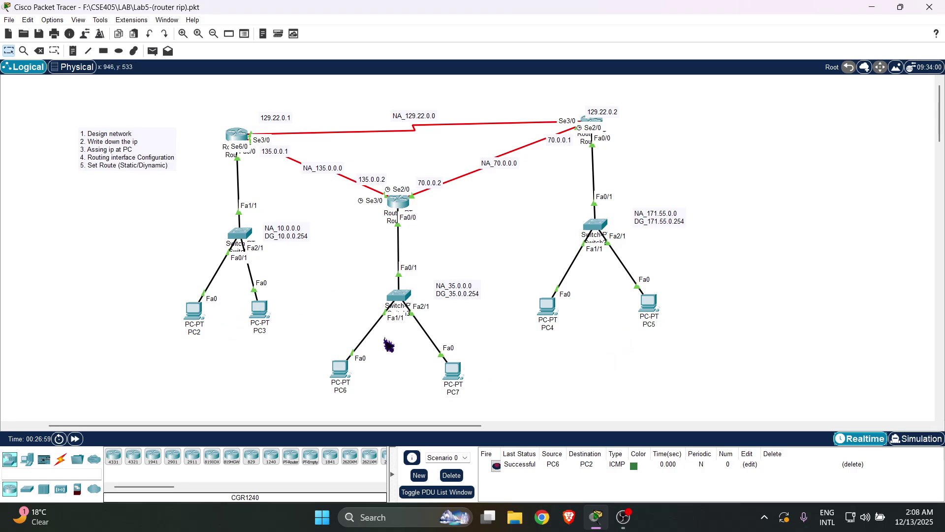
Check PC4's IP configuration and return to its desktop applications
left_click(547, 307)
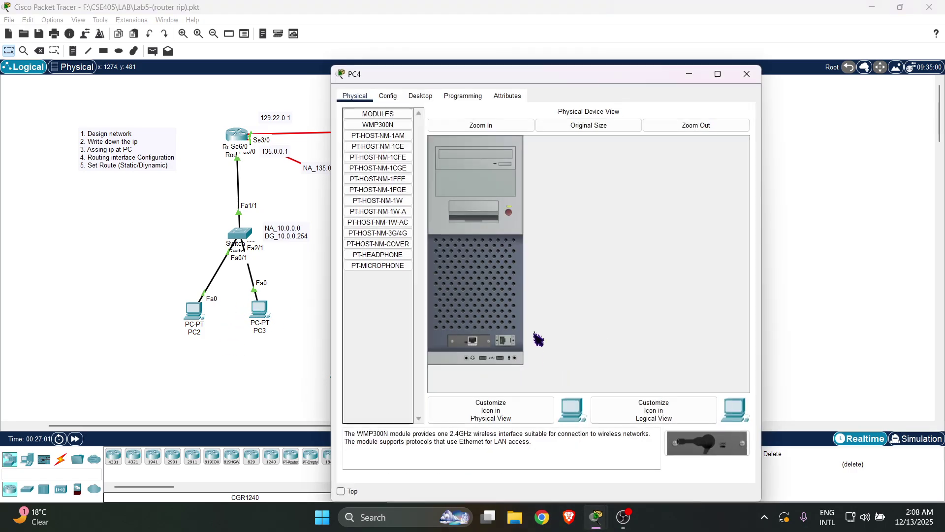
left_click(421, 95)
left_click(382, 140)
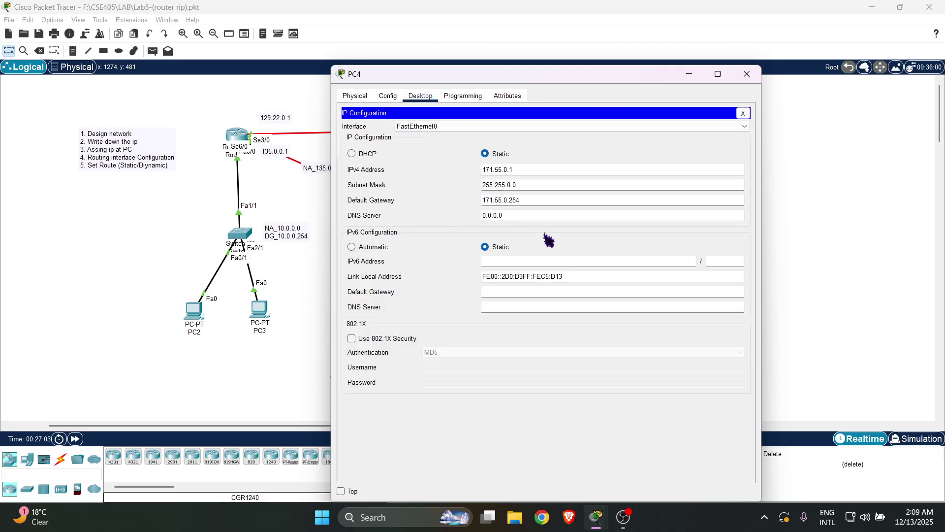
left_click(743, 112)
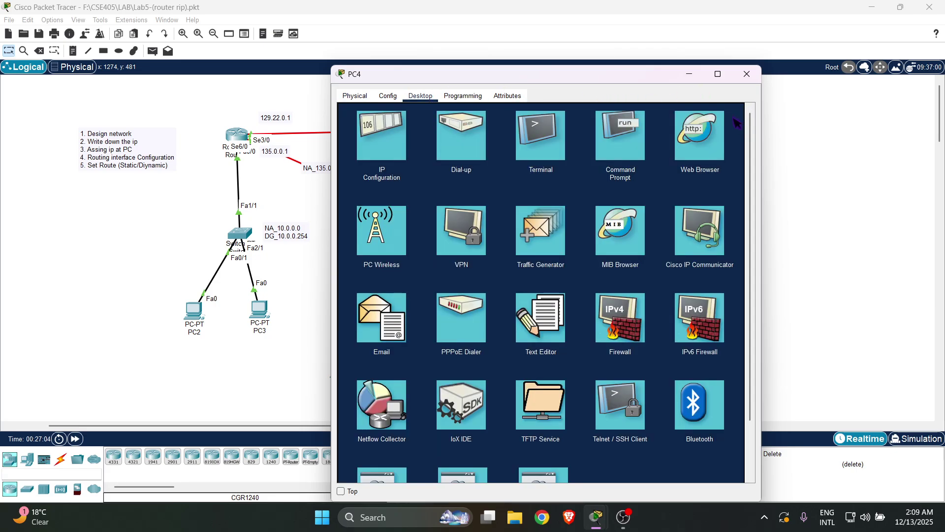
Ping 10.0.0.1 from PC4's Command Prompt, check the packet loss, and close the PC4 window
left_click(620, 135)
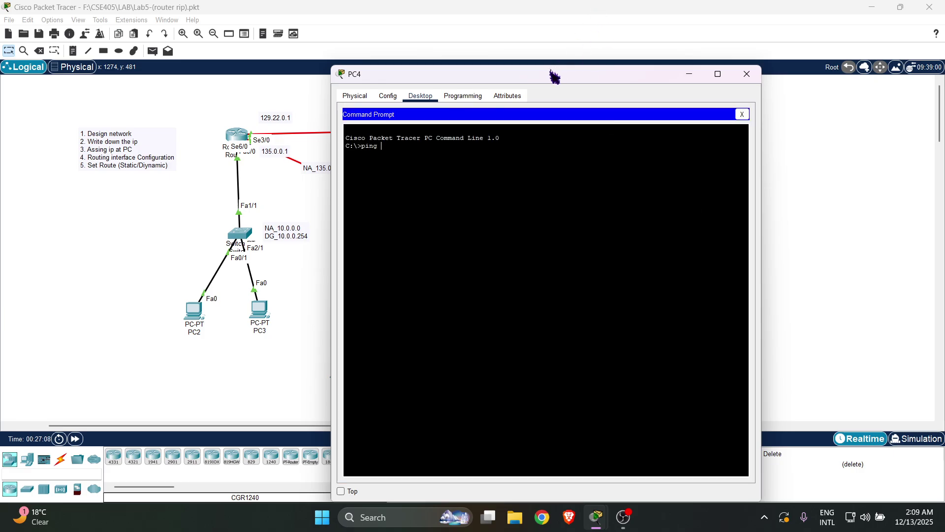
left_click_drag(553, 76, 590, 81)
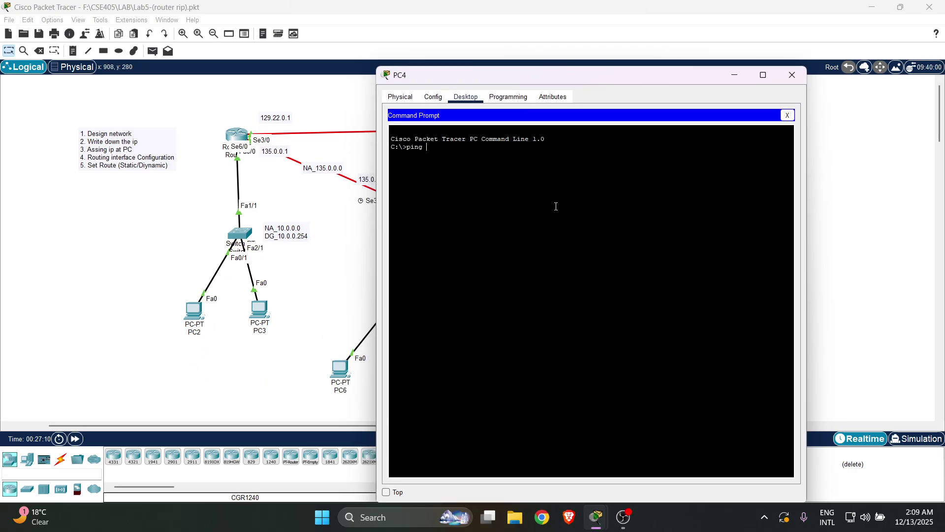
type("10.0.0.1")
key("Return")
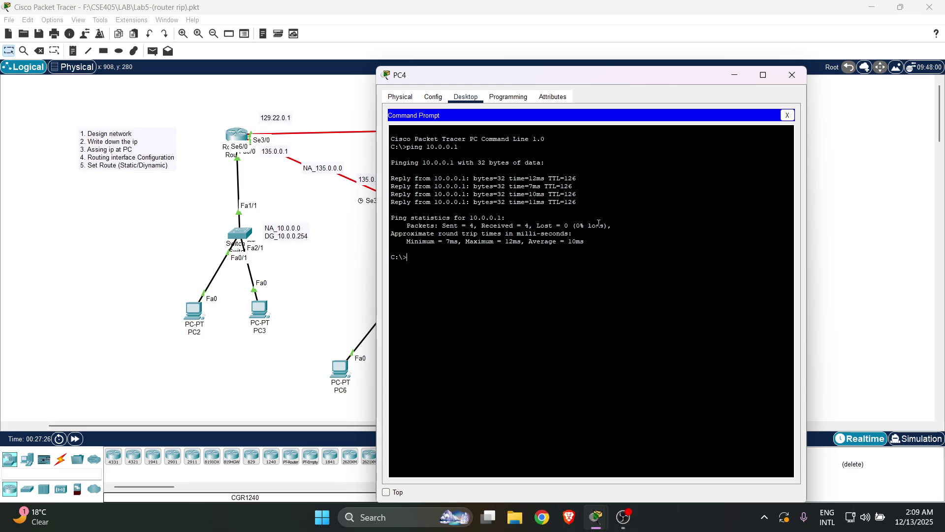
left_click_drag(608, 225, 577, 225)
left_click(792, 75)
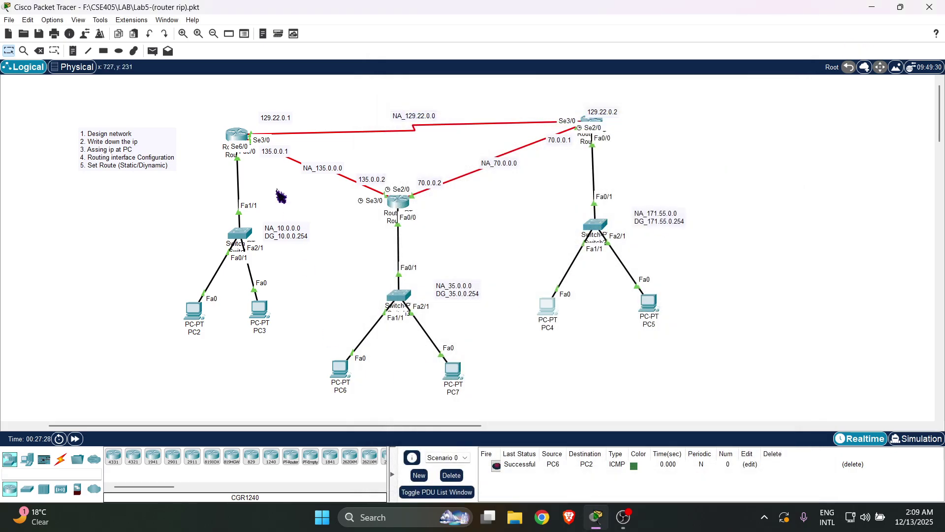
Exit global configuration mode on Router3, the lower middle router, and list its EIGRP routes with show ip route eigrp
left_click(404, 205)
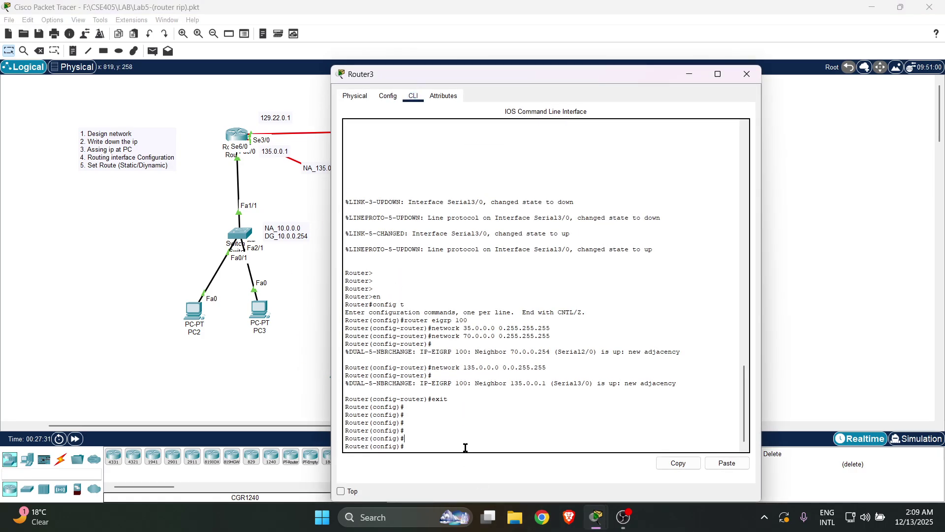
type("exit")
key("Return")
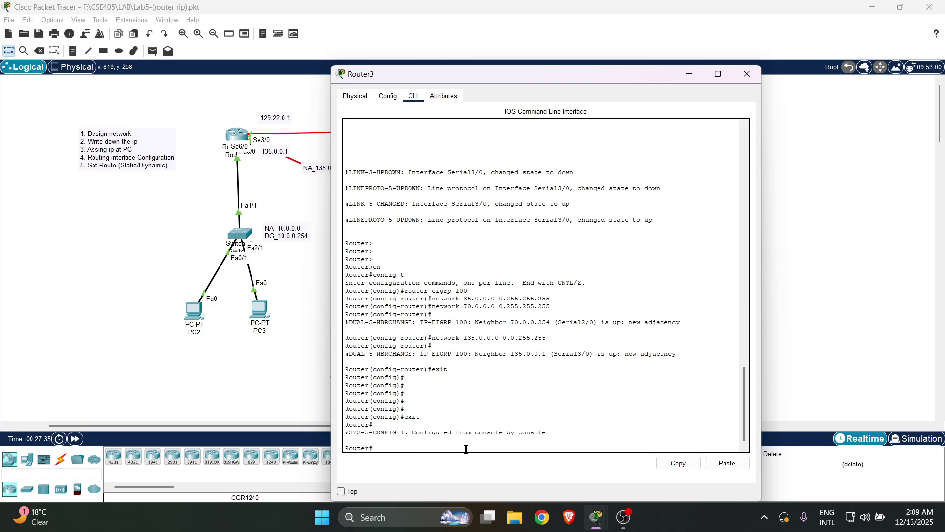
key("Return")
key("Return")
key("Return")
type("show ip route eigrp")
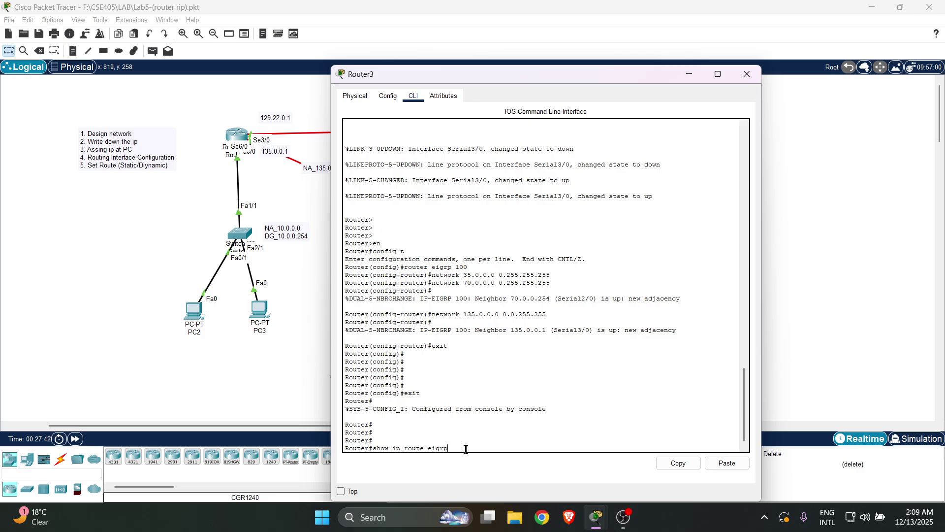
key("Return")
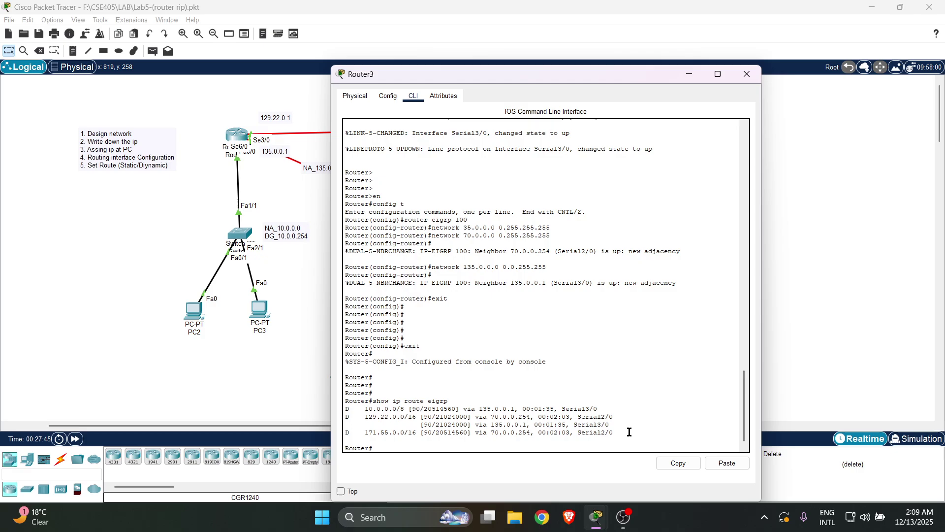
Examine the networks, next hops and exit interfaces of Router3's EIGRP routes, and close the router window
left_click_drag(629, 432, 342, 411)
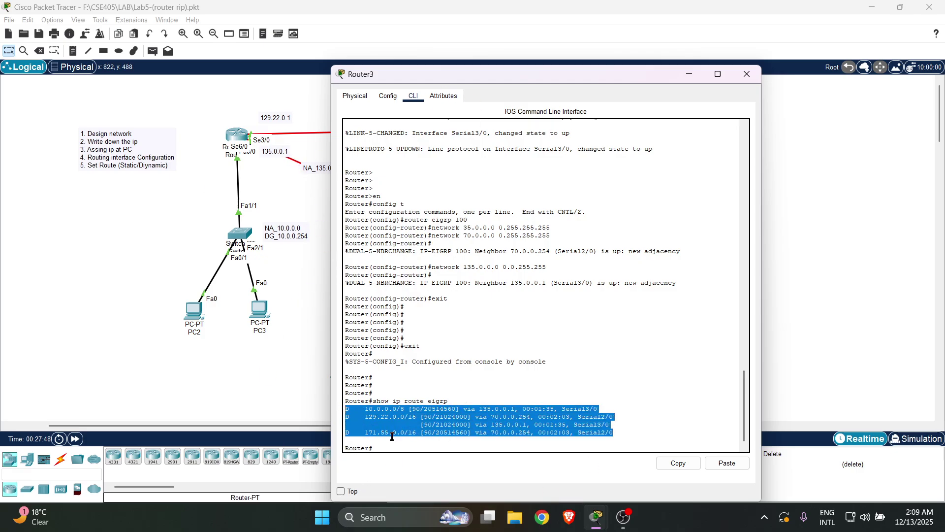
left_click_drag(350, 408, 576, 423)
left_click(576, 423)
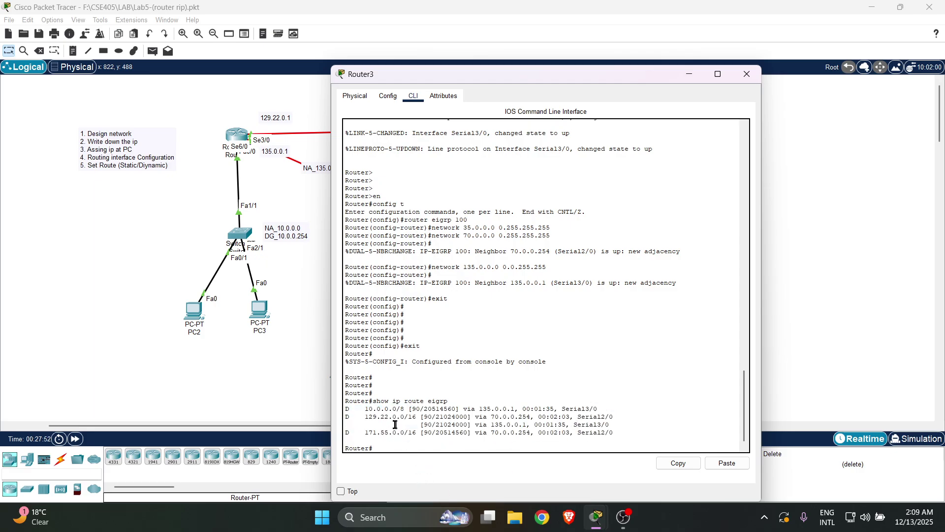
left_click_drag(345, 417, 325, 404)
left_click(649, 432)
left_click(495, 408)
left_click(746, 75)
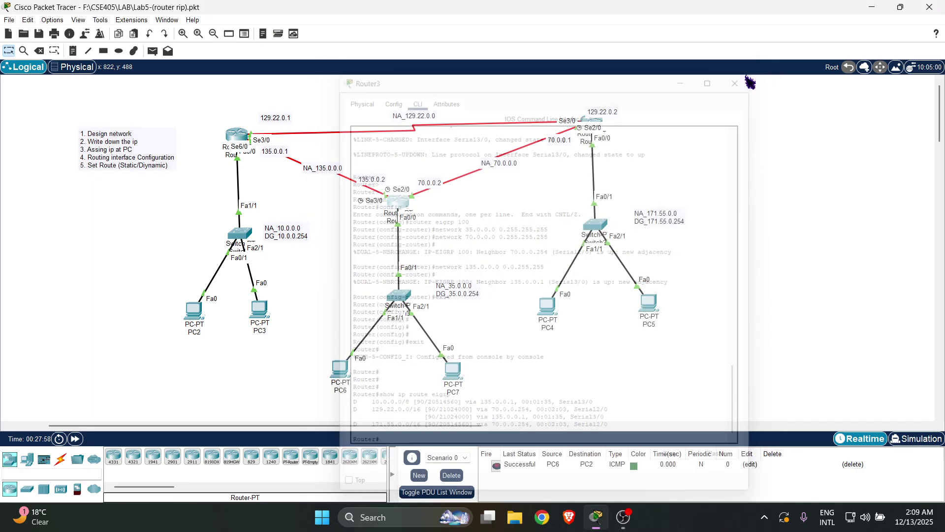